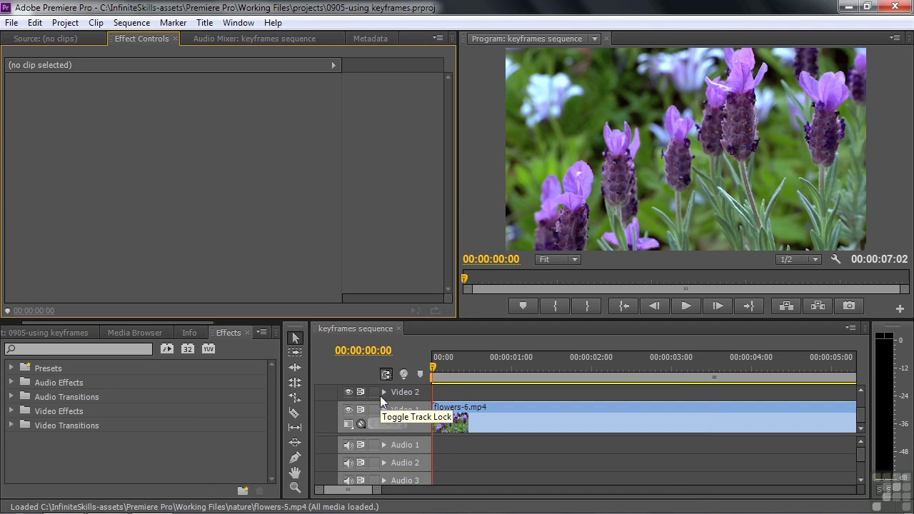
# Select the flowers-6.mp4 clip in the sequence and expand its Motion properties
pyautogui.press('\\')
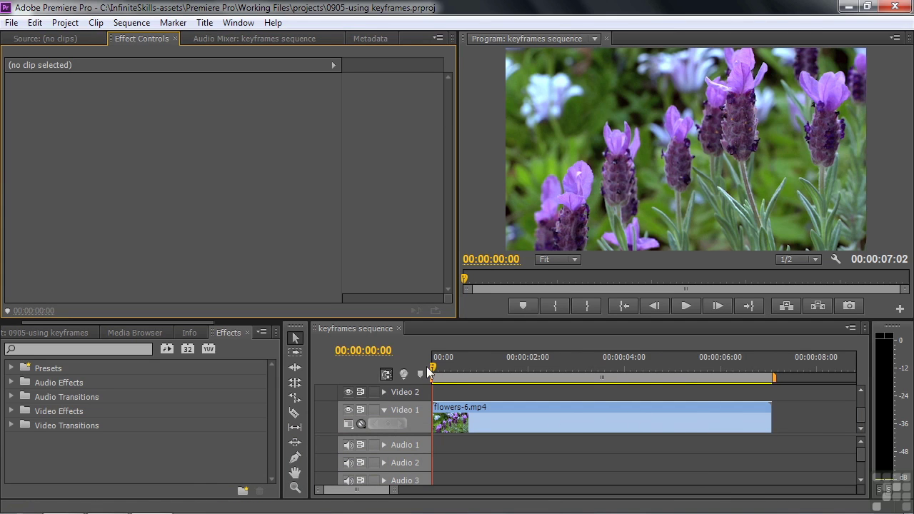
pyautogui.moveTo(432, 376)
pyautogui.mouseDown()
pyautogui.moveTo(675, 379)
pyautogui.moveTo(431, 364)
pyautogui.mouseUp()
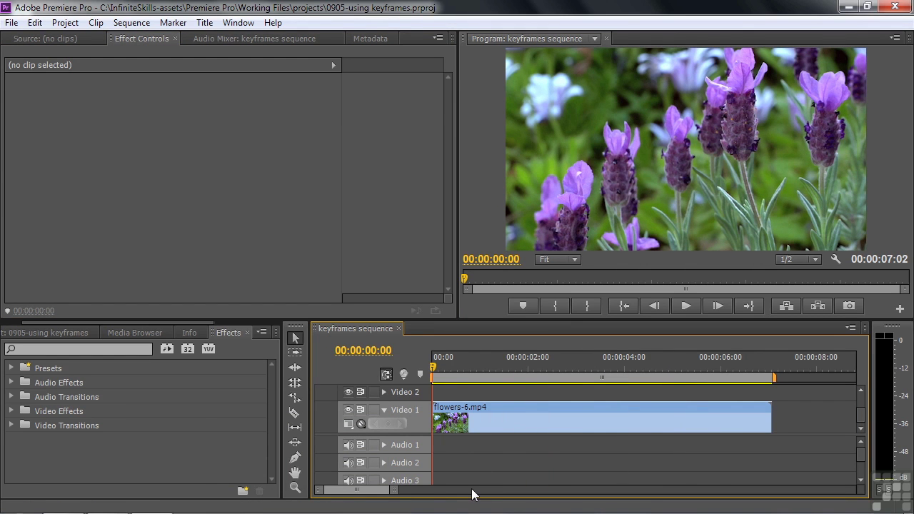
pyautogui.click(519, 414)
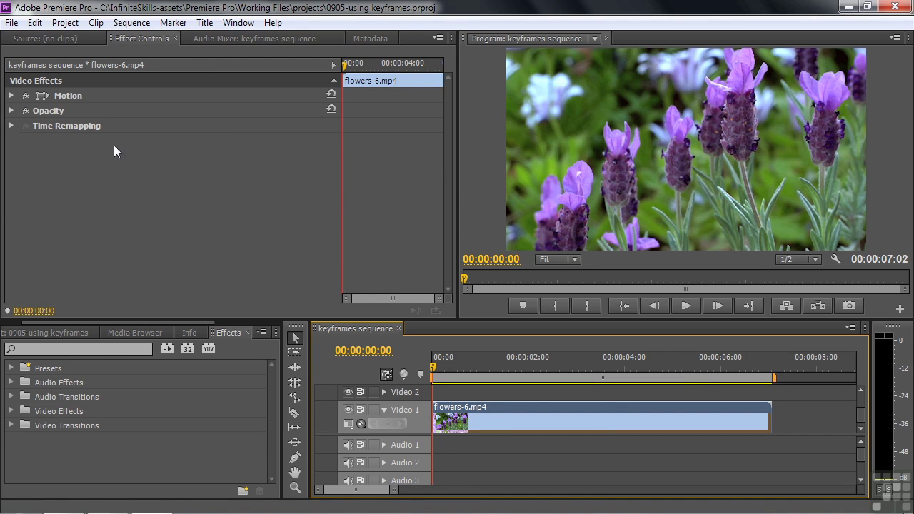
pyautogui.click(10, 97)
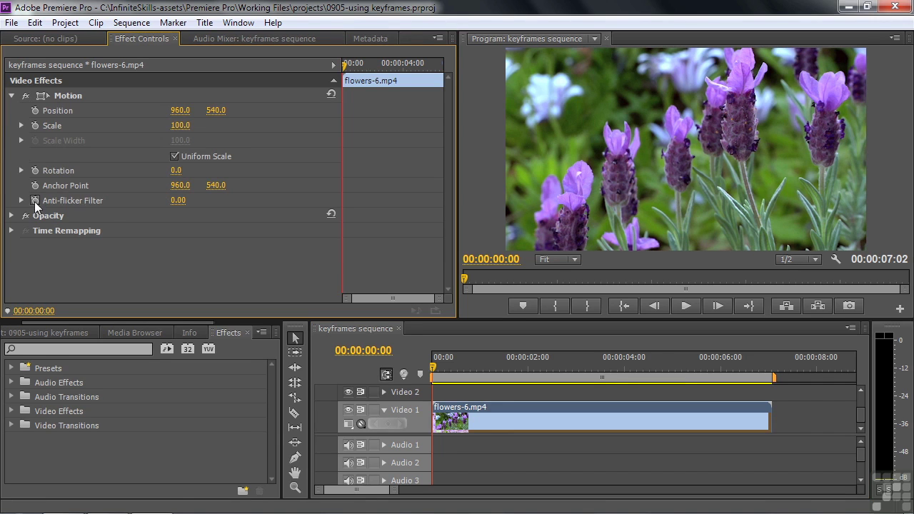
# Reposition the clip in the frame to about 1146.3, 578.0 and reduce its Scale to 98
pyautogui.click(60, 95)
pyautogui.moveTo(693, 122); pyautogui.dragTo(727, 129)
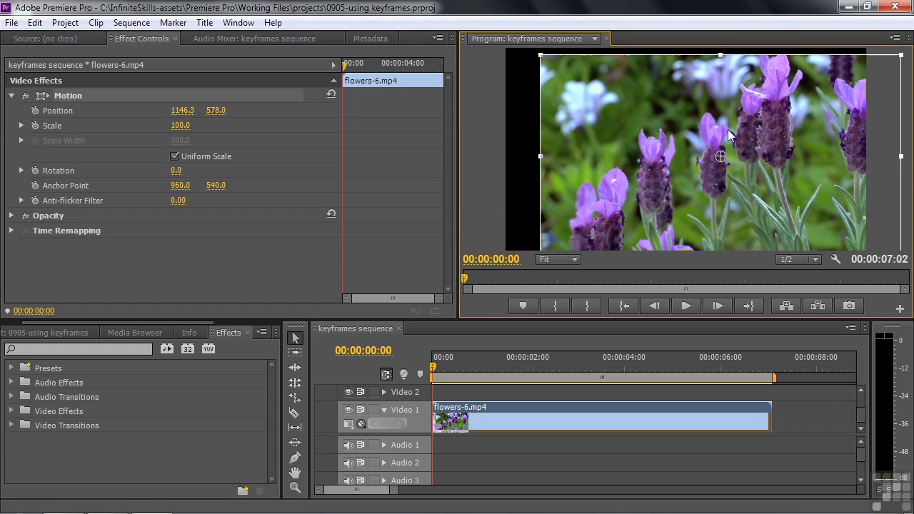
pyautogui.click(44, 124)
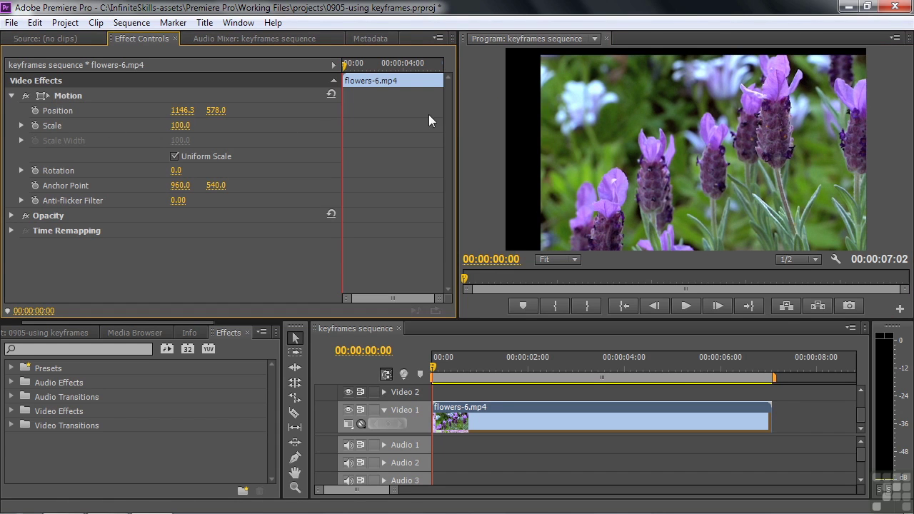
pyautogui.moveTo(175, 125)
pyautogui.mouseDown()
pyautogui.moveTo(161, 125)
pyautogui.moveTo(174, 125)
pyautogui.mouseUp()
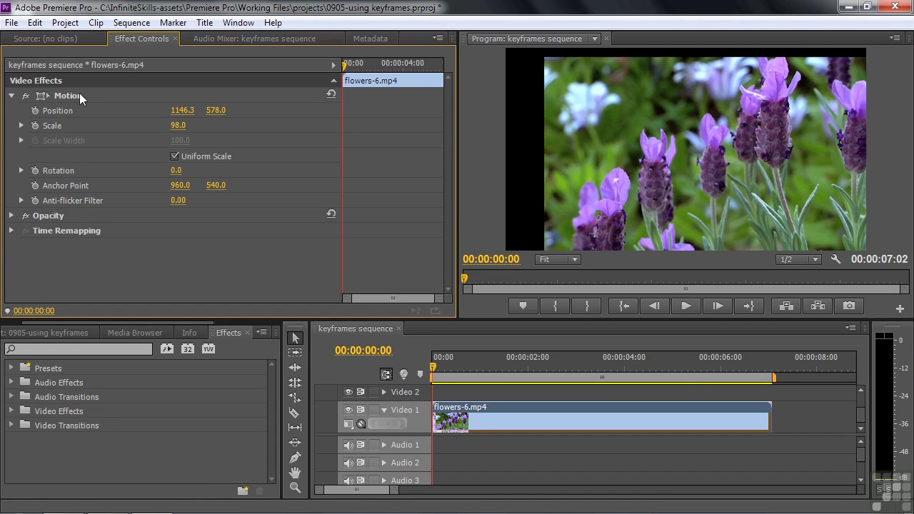
# Set the clip's Rotation to -3.0° and its horizontal Anchor Point value to 1040
pyautogui.moveTo(178, 171); pyautogui.dragTo(187, 171)
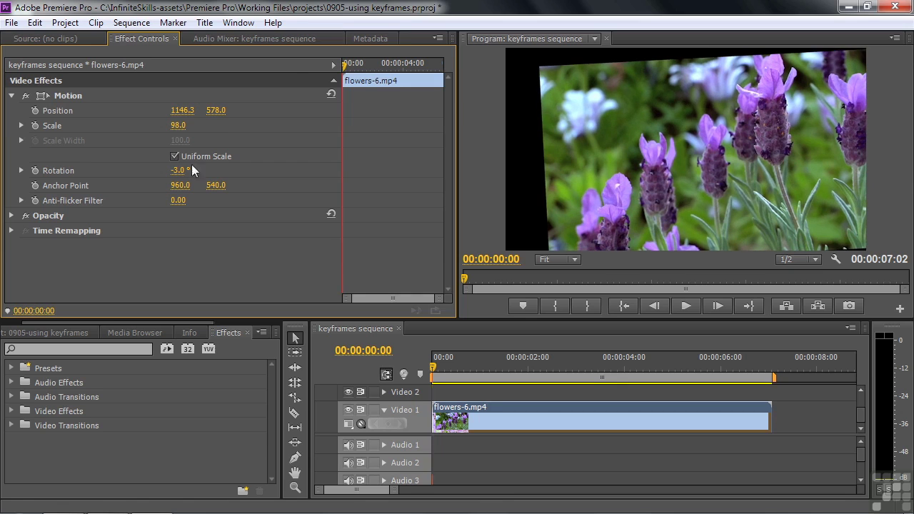
pyautogui.click(72, 93)
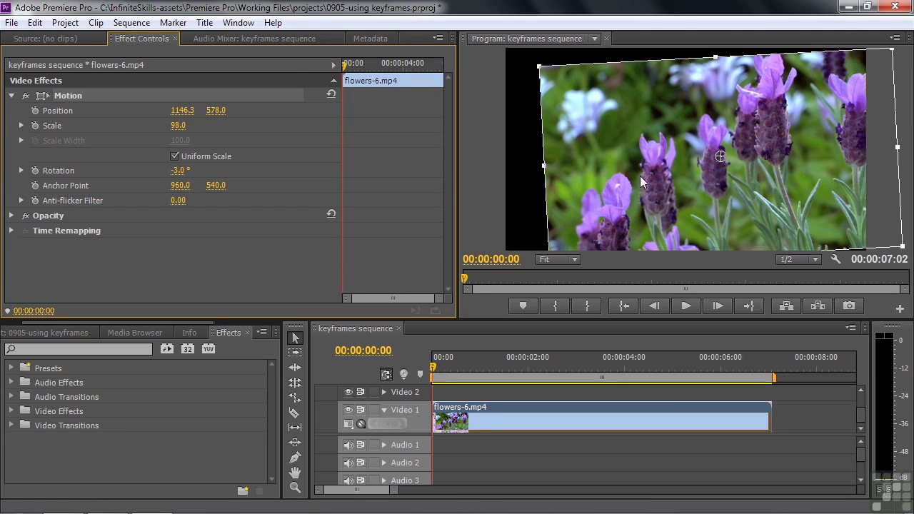
pyautogui.moveTo(179, 184)
pyautogui.mouseDown()
pyautogui.moveTo(153, 185)
pyautogui.moveTo(179, 184)
pyautogui.mouseUp()
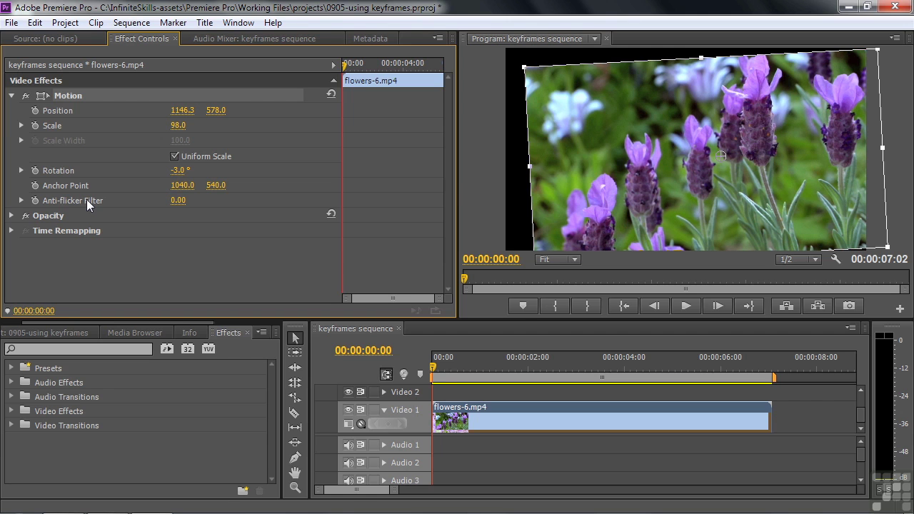
# Open the Adobe Premiere Pro online help in the browser and go to the Effects and transitions reference
pyautogui.click(278, 24)
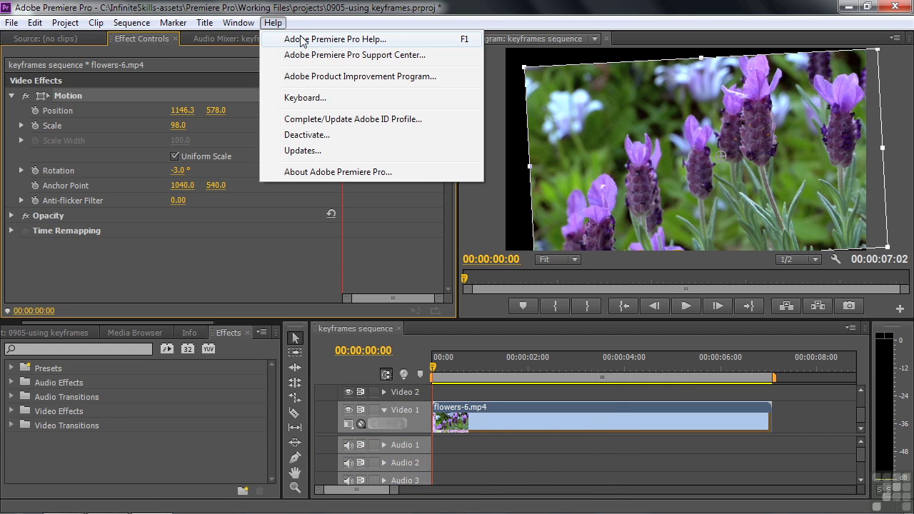
pyautogui.click(335, 40)
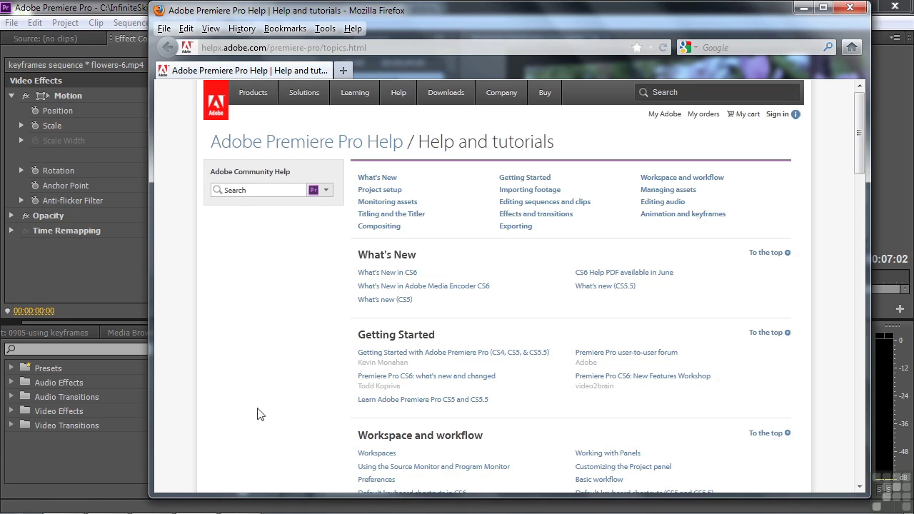
pyautogui.click(537, 222)
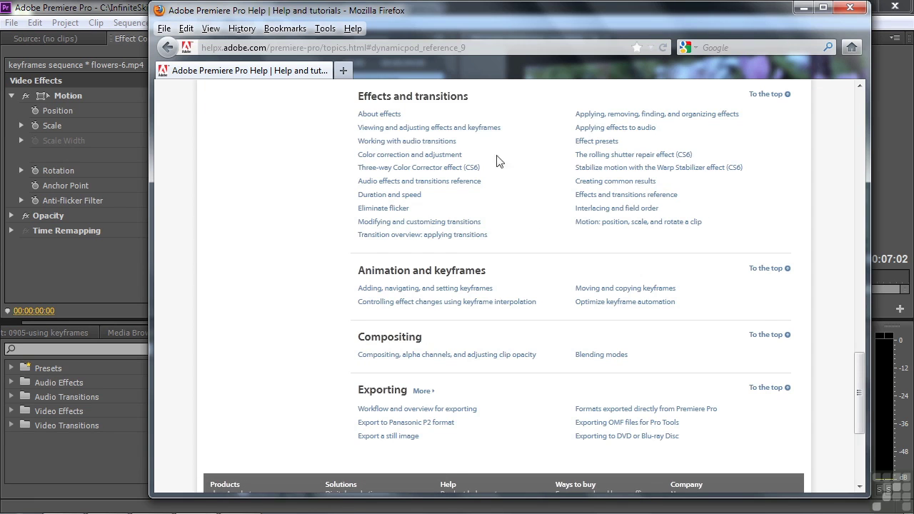
pyautogui.click(622, 199)
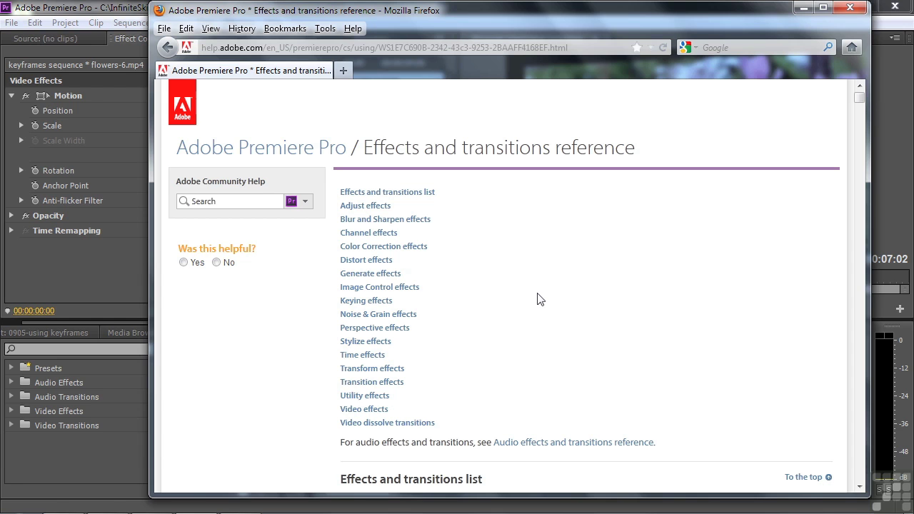
# Search the online help for "anti-flicker", read the Eliminate flicker article, and return to Premiere Pro
pyautogui.click(242, 202)
pyautogui.write('anti-flicker')
pyautogui.press('Return')
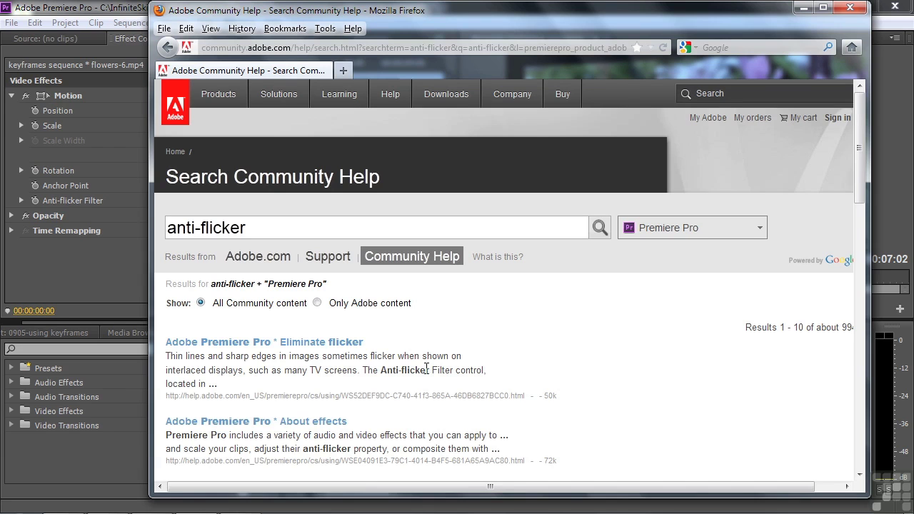
pyautogui.click(239, 347)
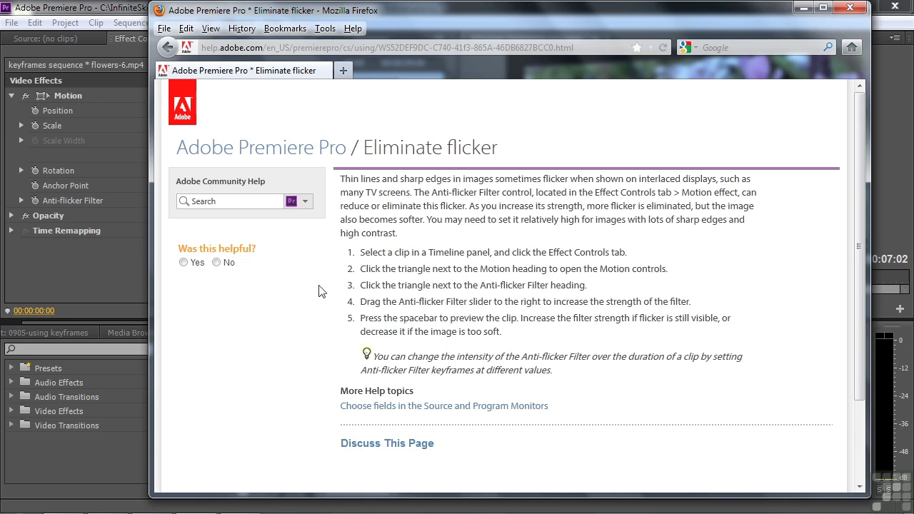
pyautogui.click(849, 7)
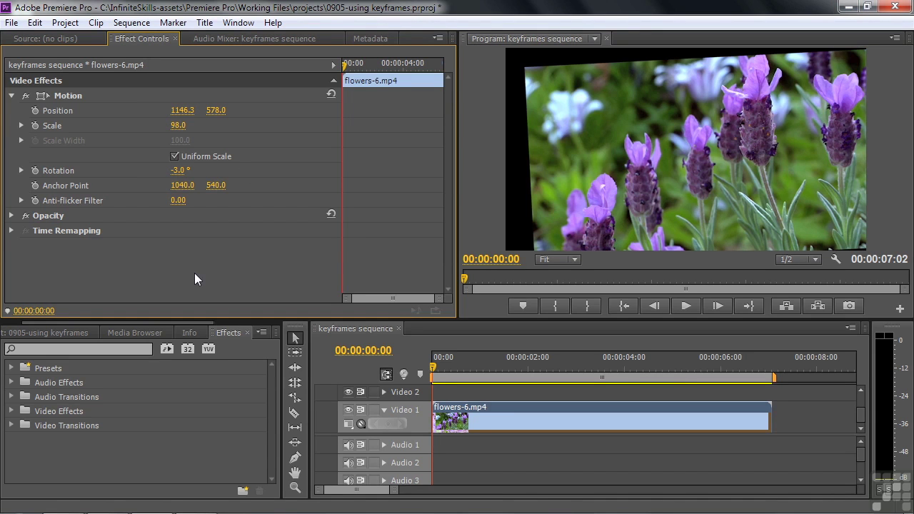
# Reset the clip's Motion effect to its defaults and collapse its properties
pyautogui.click(330, 94)
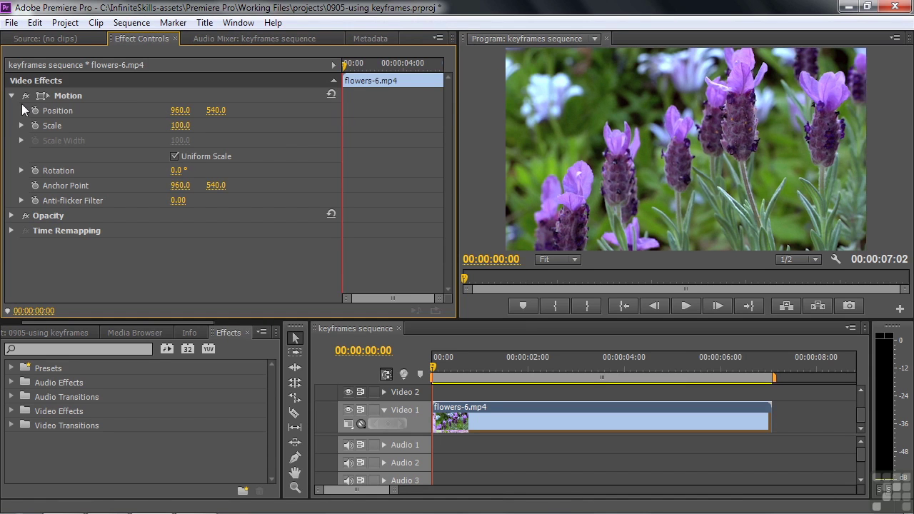
pyautogui.click(12, 95)
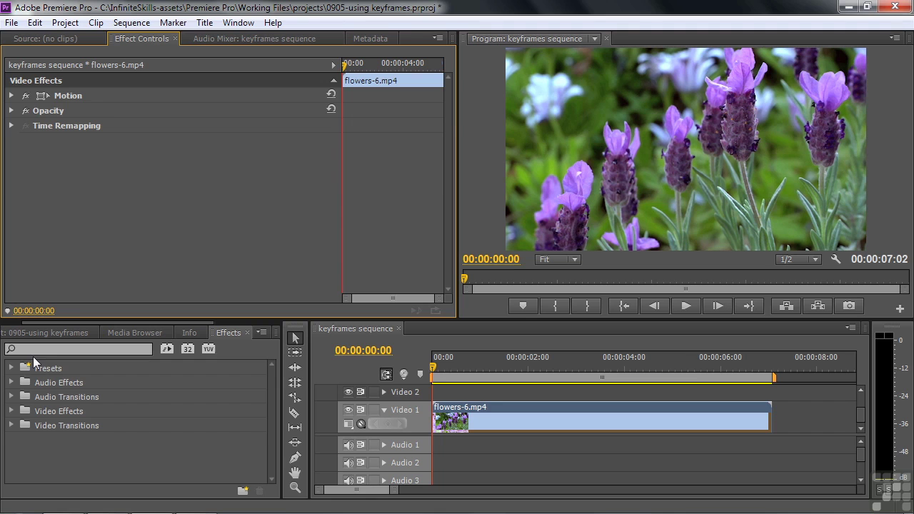
# Apply the Gaussian Blur video effect from the Blur & Sharpen group to the flowers-6.mp4 clip
pyautogui.click(11, 411)
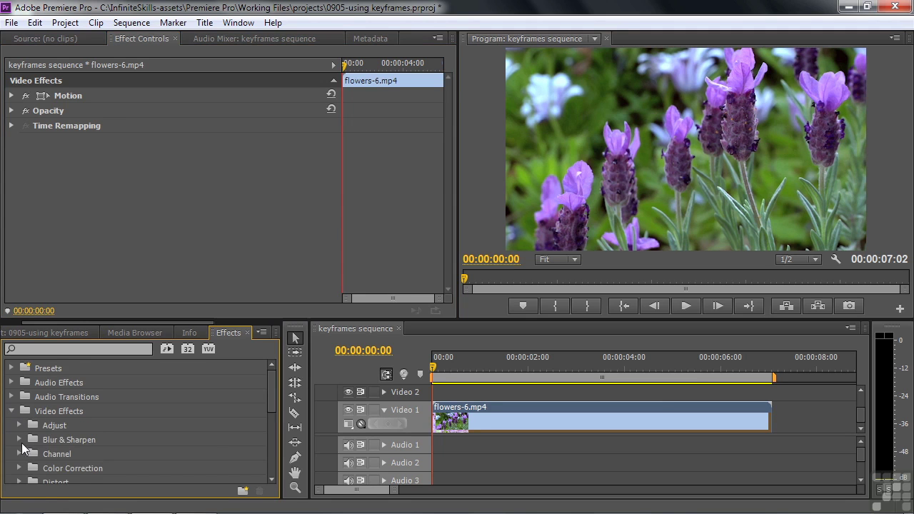
pyautogui.click(19, 440)
pyautogui.moveTo(272, 374); pyautogui.dragTo(268, 402)
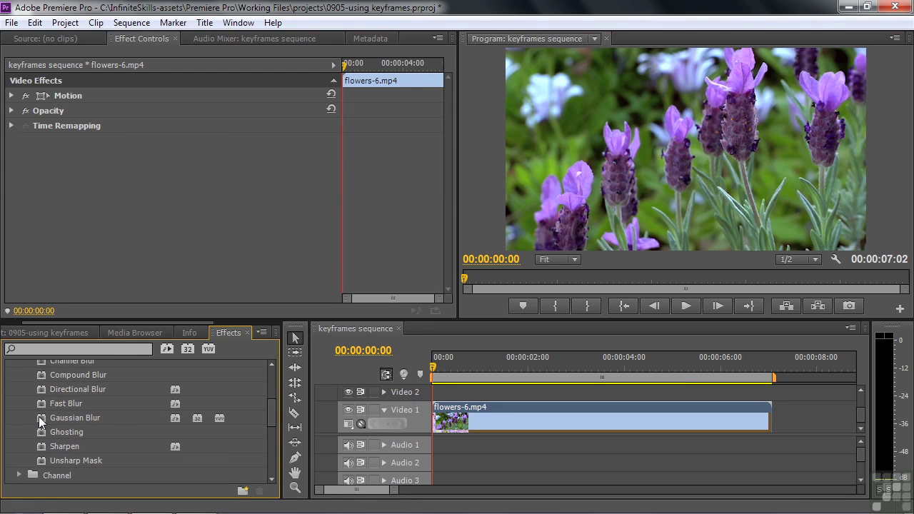
pyautogui.moveTo(39, 416); pyautogui.dragTo(500, 422)
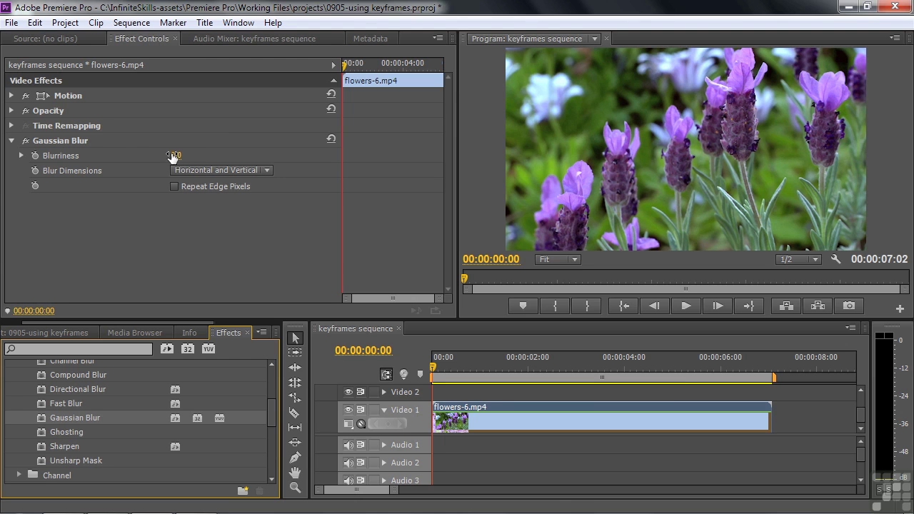
# Set the Gaussian Blur's Blurriness to 134 and enable Repeat Edge Pixels
pyautogui.moveTo(172, 156); pyautogui.dragTo(268, 157)
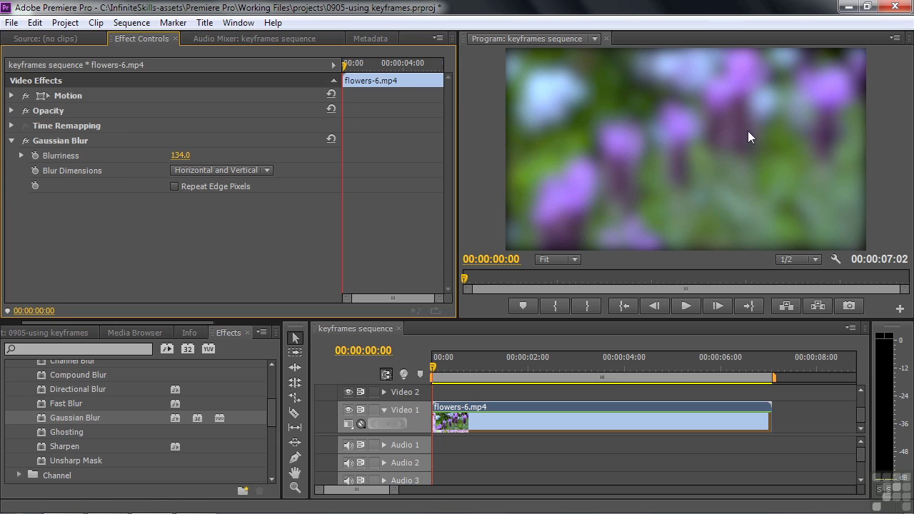
pyautogui.click(174, 187)
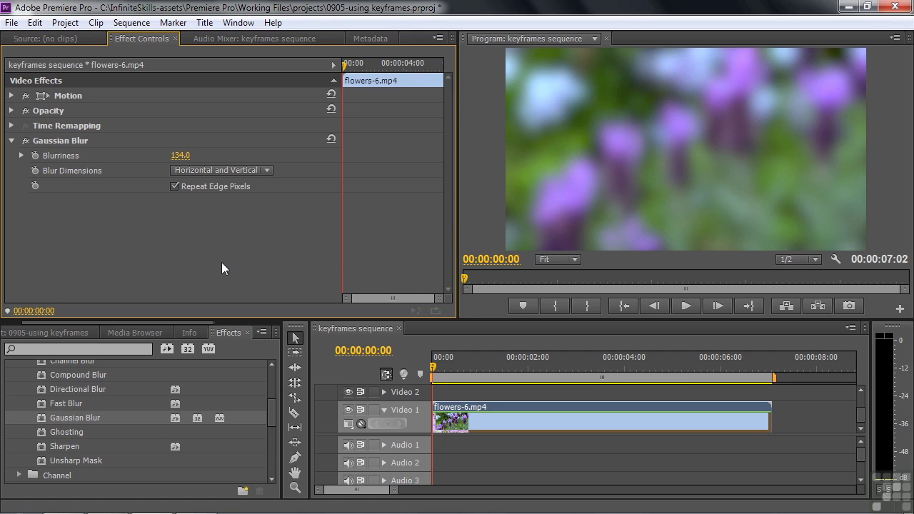
# Turn on Blurriness keyframing at the clip's start and add a keyframe with value 0 at 00:00:01:25
pyautogui.click(35, 155)
pyautogui.moveTo(345, 64); pyautogui.dragTo(371, 88)
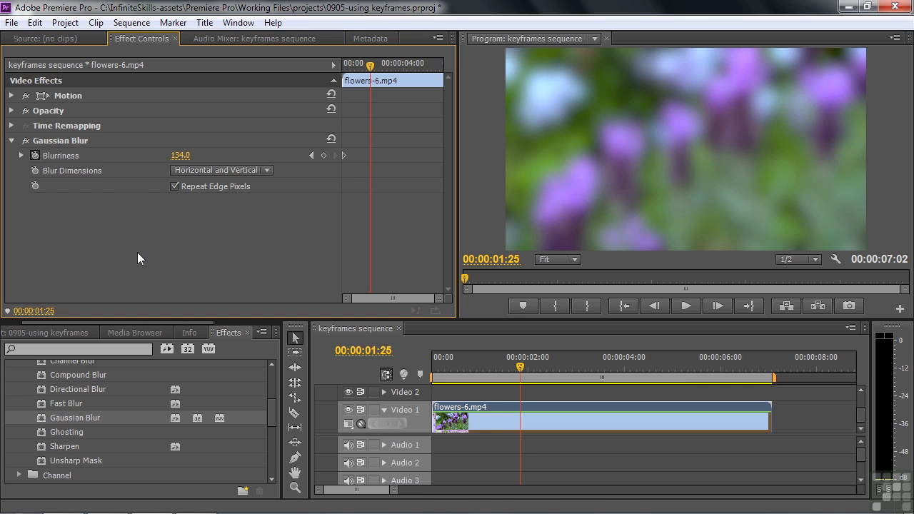
pyautogui.click(179, 156)
pyautogui.write('0')
pyautogui.press('Return')
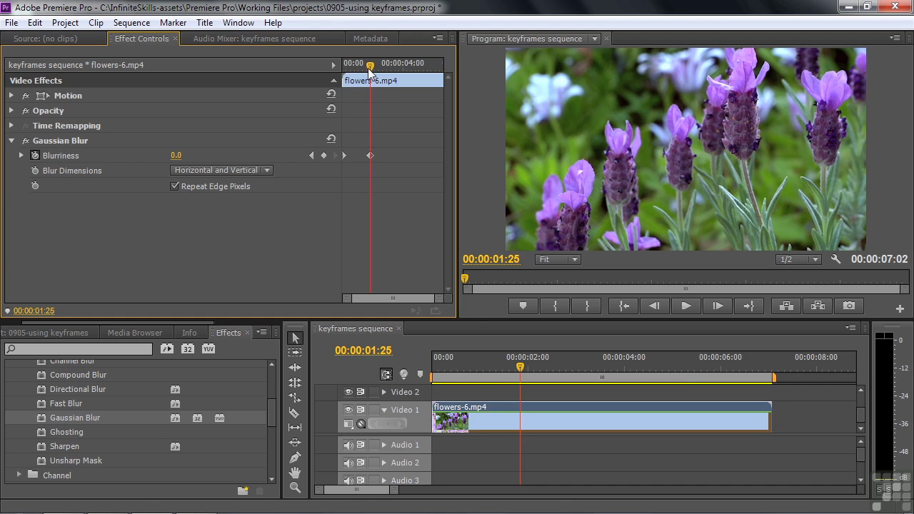
# Play the sequence from the beginning to preview the blur animation
pyautogui.moveTo(369, 70); pyautogui.dragTo(337, 69)
pyautogui.press('space')
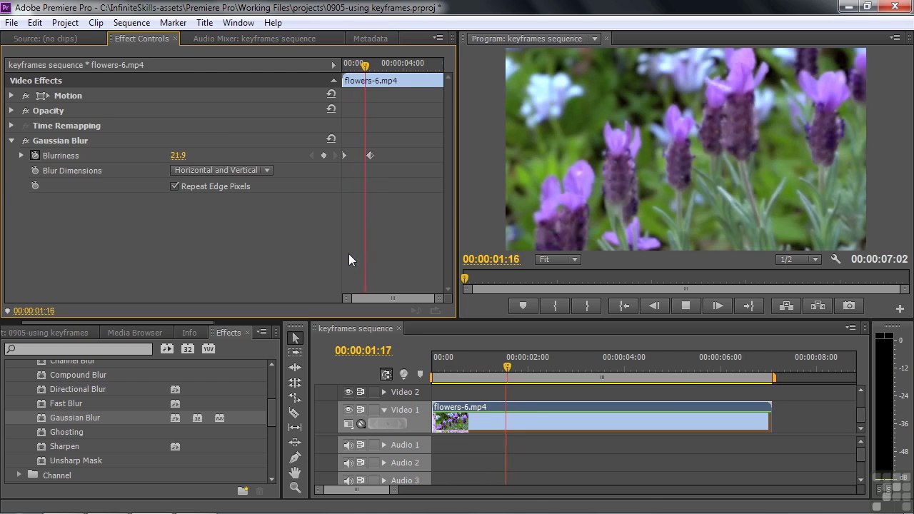
pyautogui.press('space')
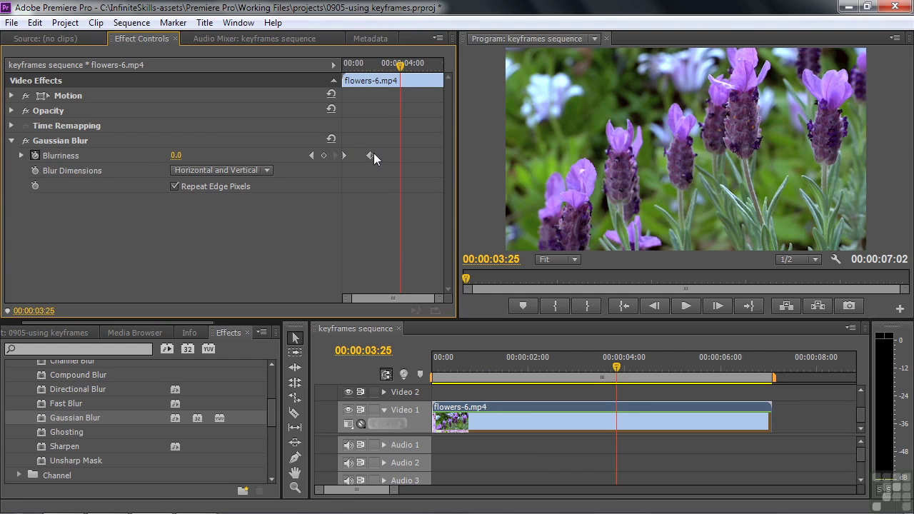
# Move the second Blurriness keyframe out to about 00:00:04:27 and preview the slower blur from the beginning
pyautogui.moveTo(370, 154); pyautogui.dragTo(416, 154)
pyautogui.moveTo(393, 70); pyautogui.dragTo(325, 86)
pyautogui.press('space')
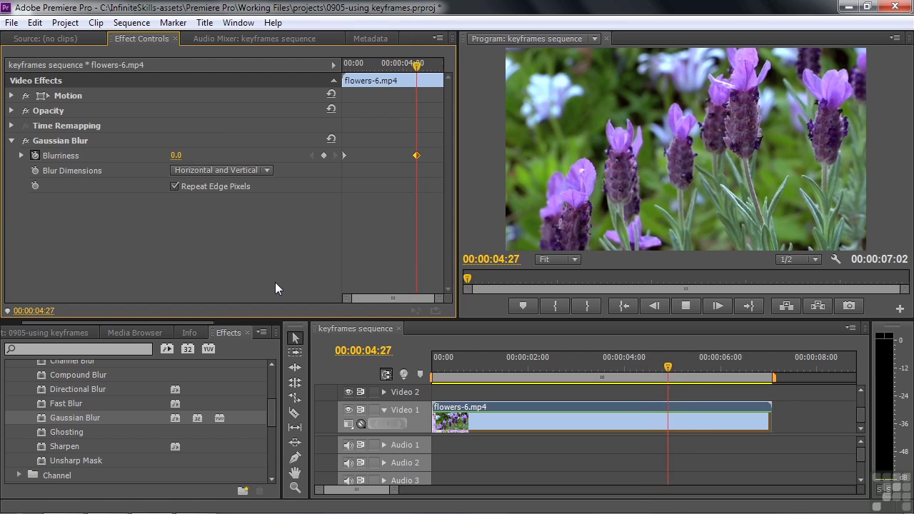
pyautogui.press('space')
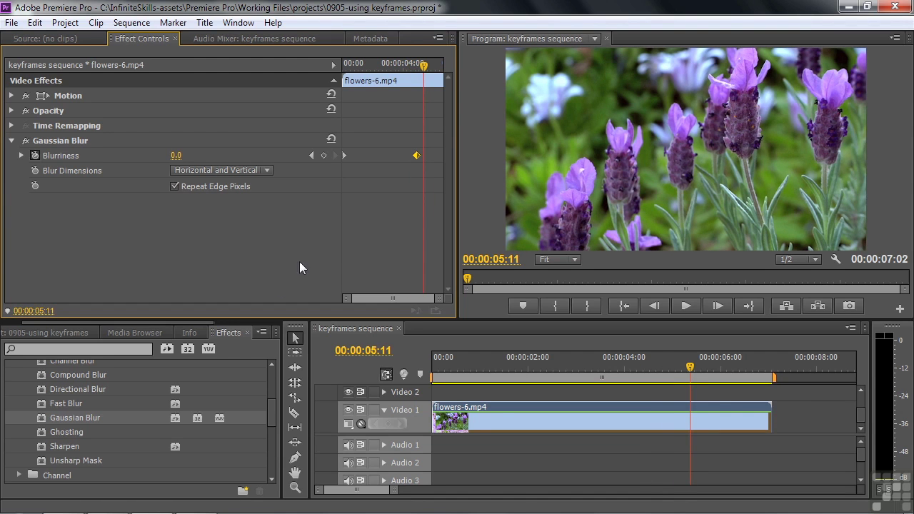
# Move the second Blurriness keyframe back to about 00:00:00:23 and preview the faster blur from the beginning
pyautogui.moveTo(415, 155); pyautogui.dragTo(355, 164)
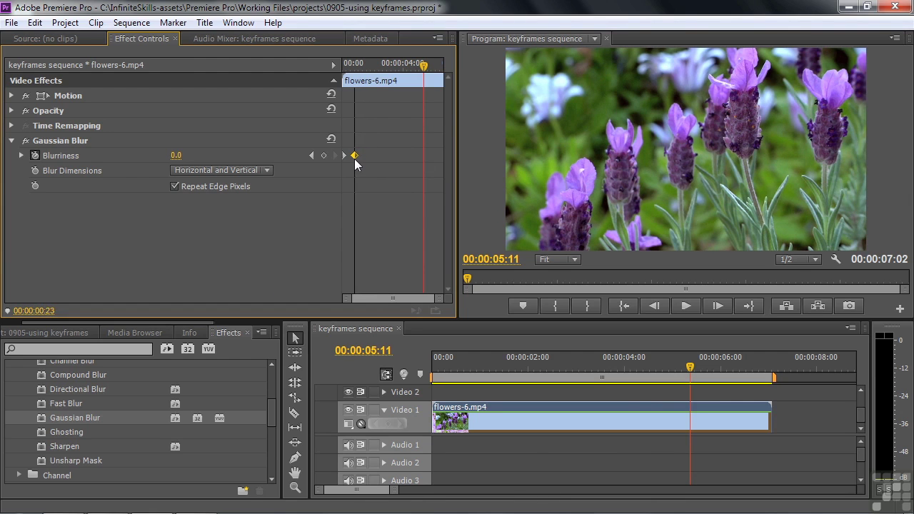
pyautogui.moveTo(425, 65); pyautogui.dragTo(325, 91)
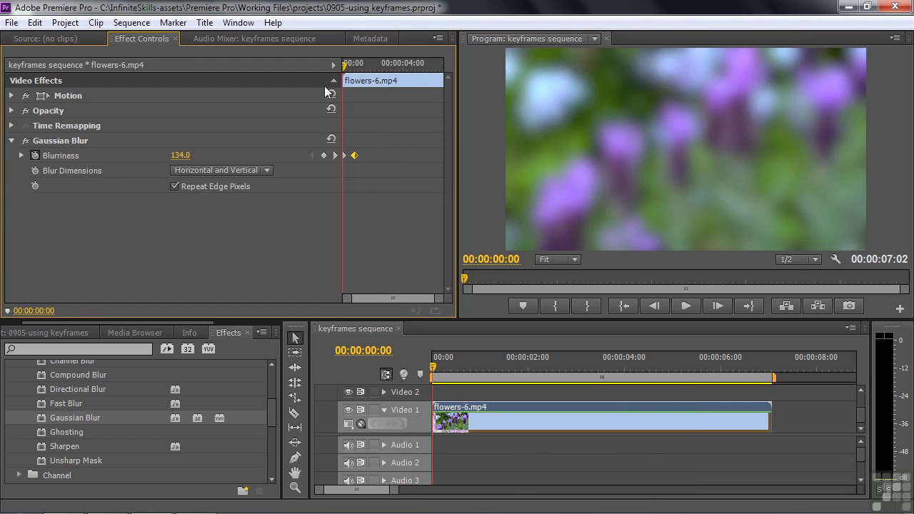
pyautogui.press('space')
pyautogui.press('space')
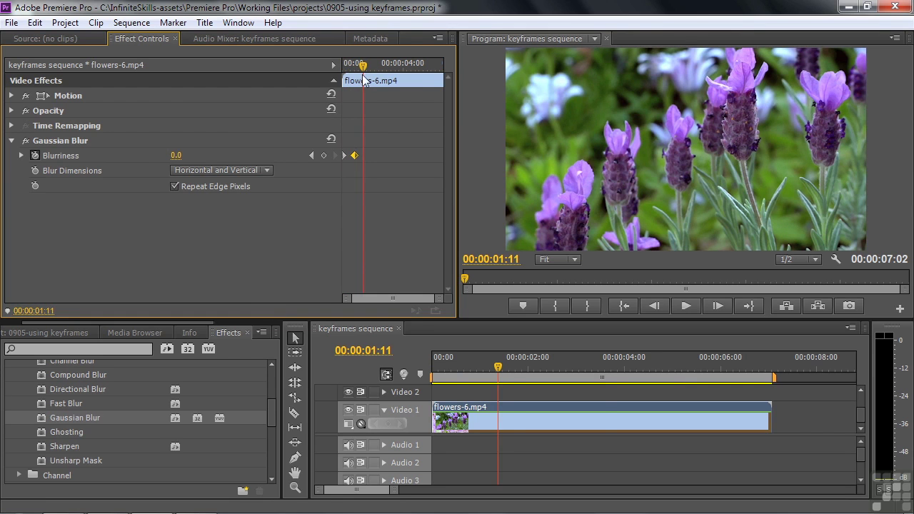
# Add a third Blurriness keyframe at 00:00:03:14 with a value of 191
pyautogui.moveTo(364, 69); pyautogui.dragTo(395, 78)
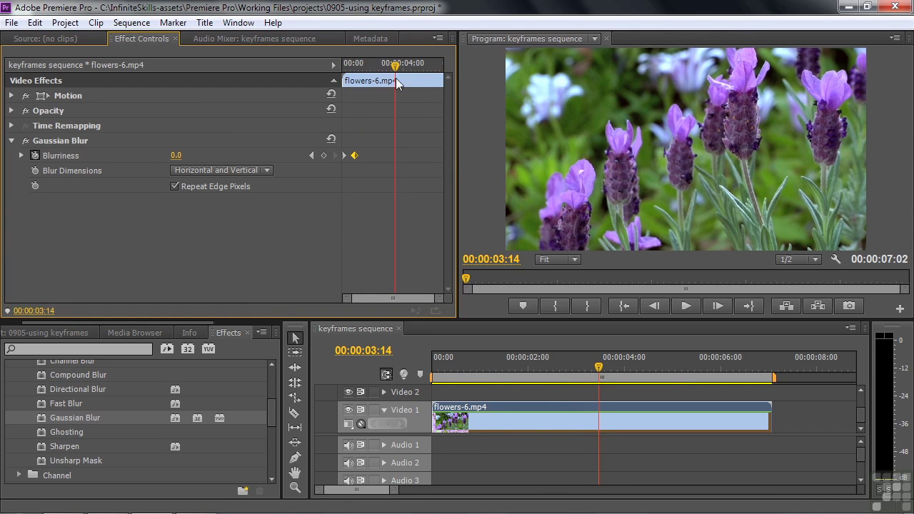
pyautogui.moveTo(174, 154); pyautogui.dragTo(185, 166)
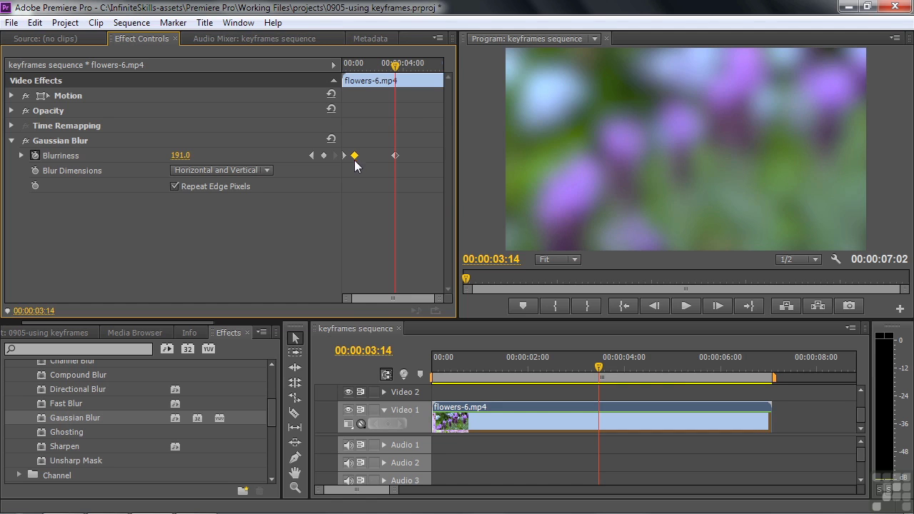
# Play the sequence from the beginning to preview the blur animated with three keyframes
pyautogui.moveTo(389, 68); pyautogui.dragTo(332, 80)
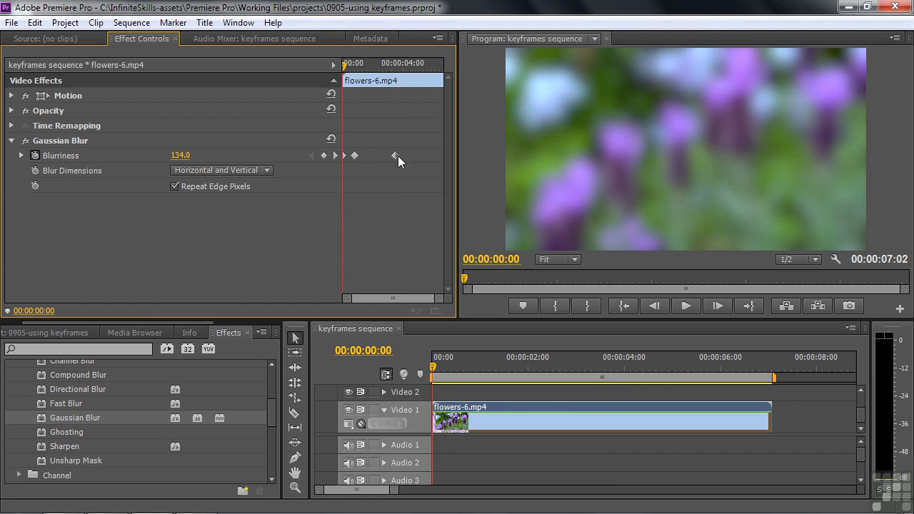
pyautogui.press('space')
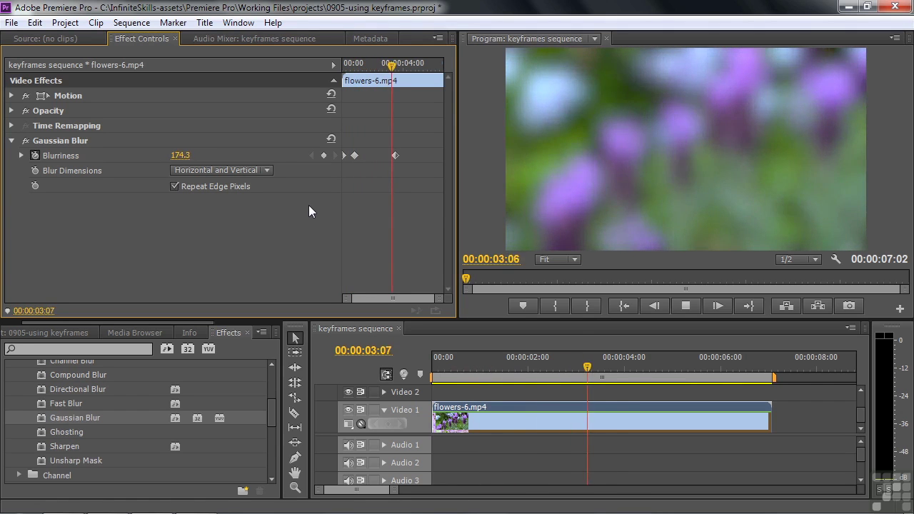
pyautogui.press('space')
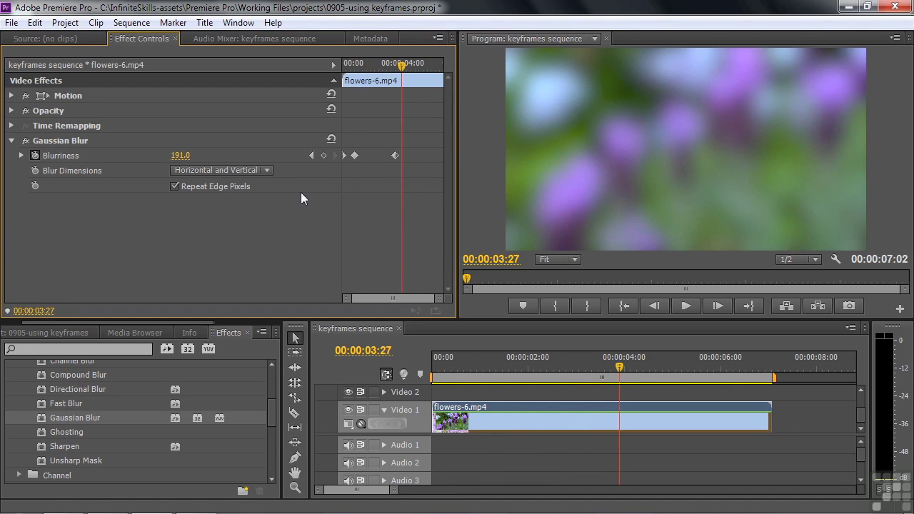
# Move the third Blurriness keyframe close to the second one and preview the quicker return to blur from the beginning
pyautogui.moveTo(395, 155); pyautogui.dragTo(367, 156)
pyautogui.press('Home')
pyautogui.press('space')
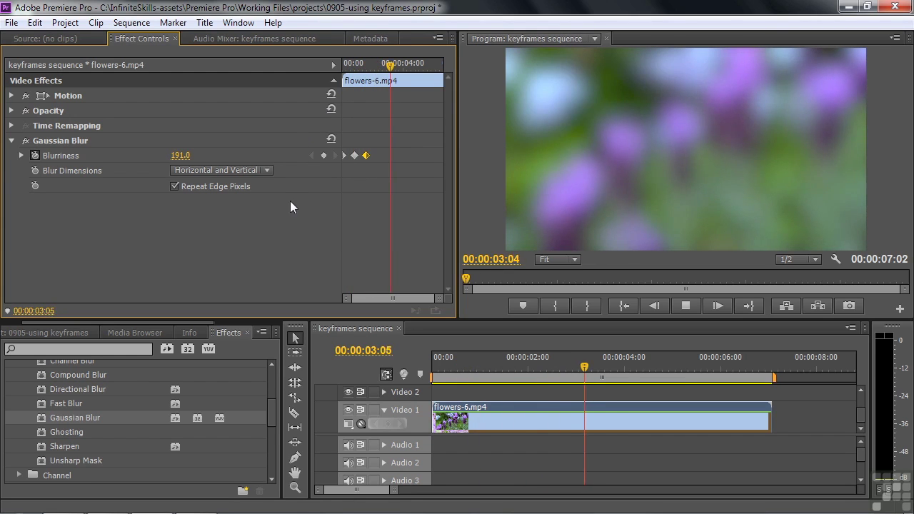
pyautogui.press('space')
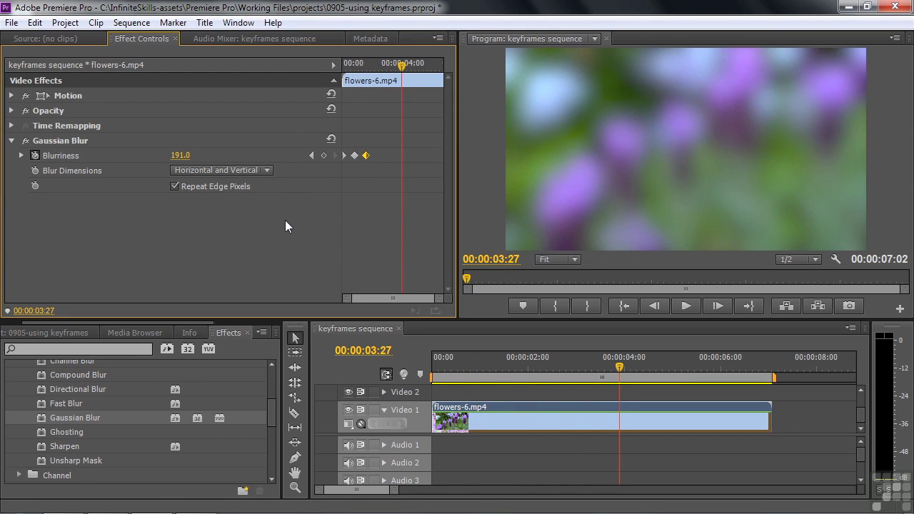
# Move the third Blurriness keyframe to the clip's end and the second near the middle of the clip, and preview from the beginning
pyautogui.moveTo(365, 154); pyautogui.dragTo(443, 155)
pyautogui.moveTo(355, 155); pyautogui.dragTo(395, 156)
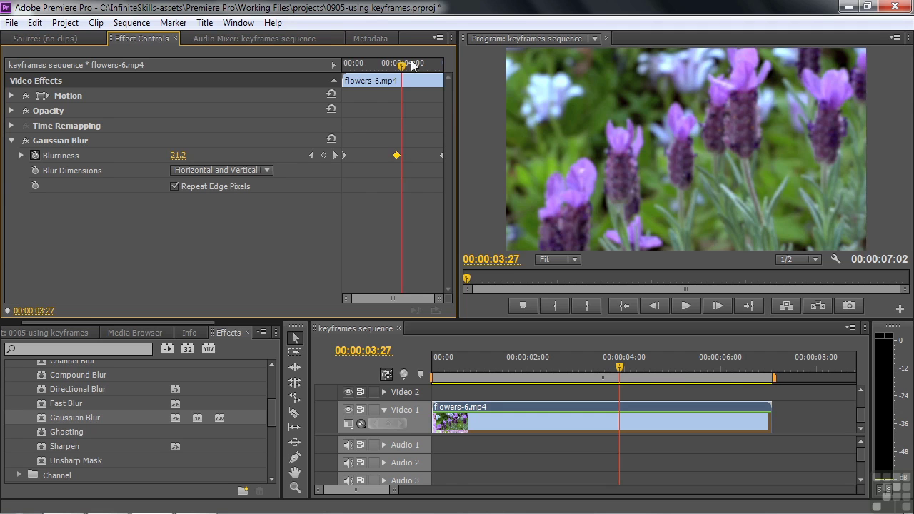
pyautogui.moveTo(402, 62); pyautogui.dragTo(334, 80)
pyautogui.press('space')
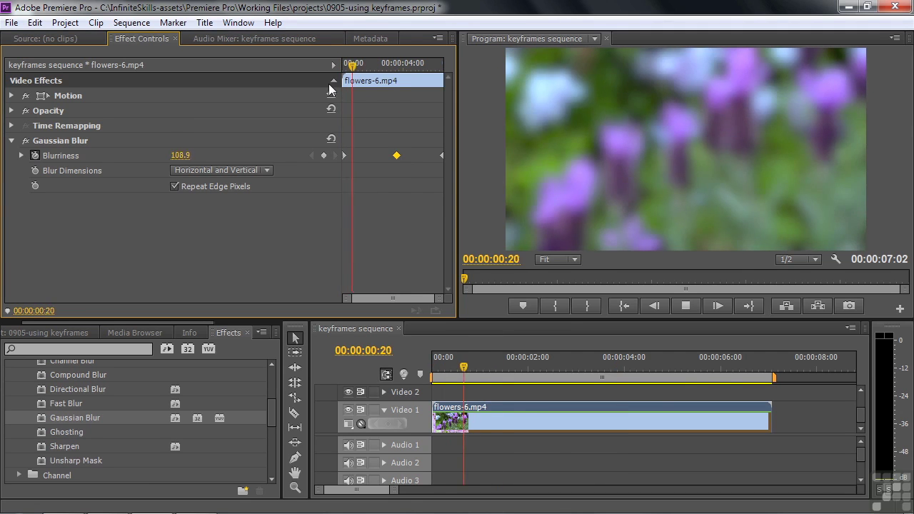
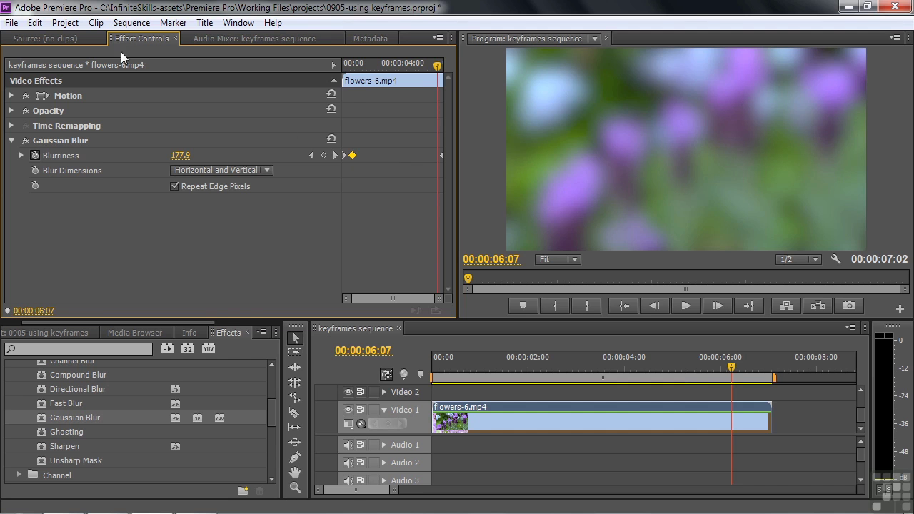
# Copy the second Blurriness keyframe and paste it at 00:00:06:01
pyautogui.click(34, 22)
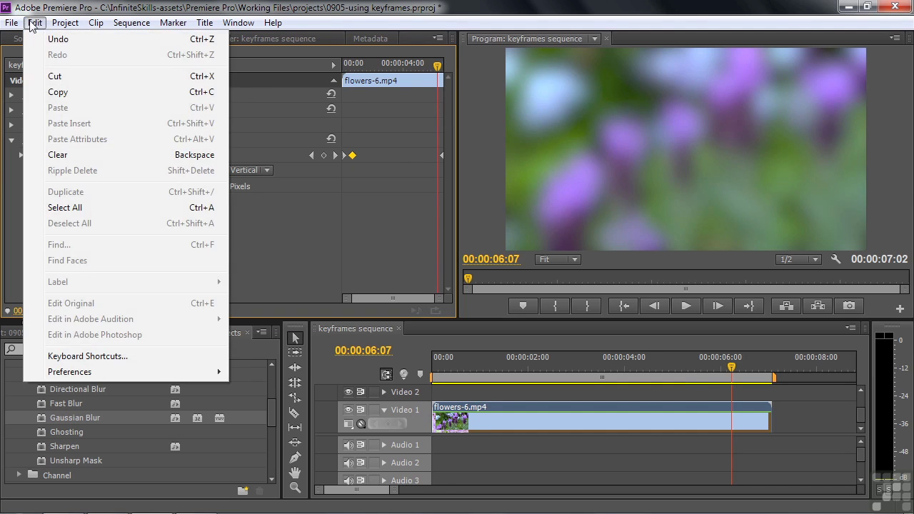
pyautogui.click(59, 92)
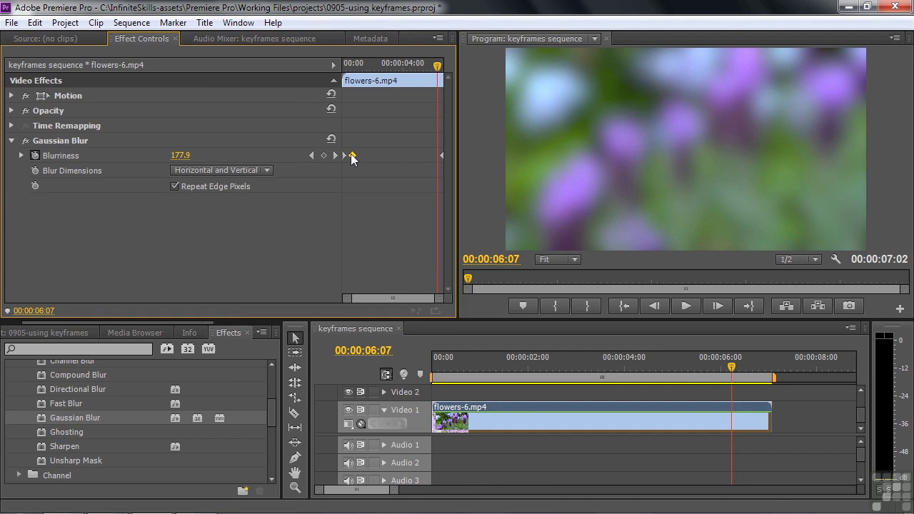
pyautogui.moveTo(441, 71); pyautogui.dragTo(434, 72)
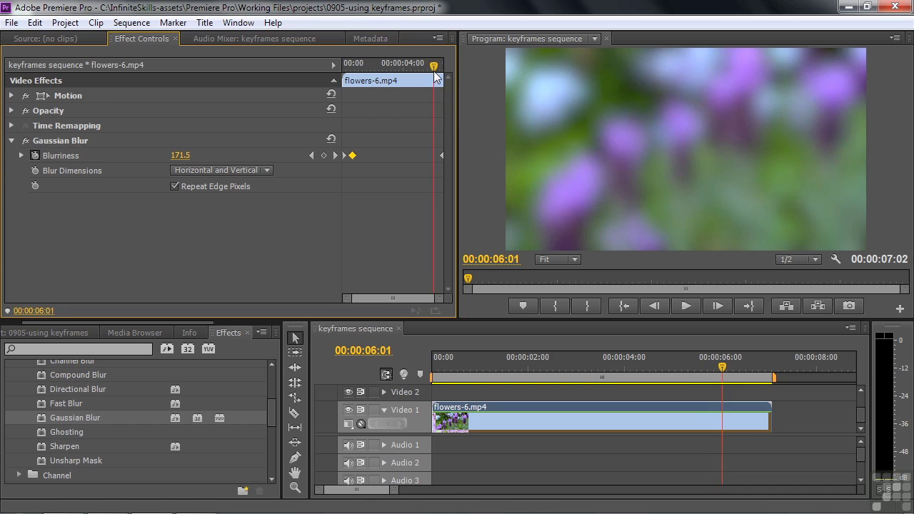
pyautogui.click(34, 22)
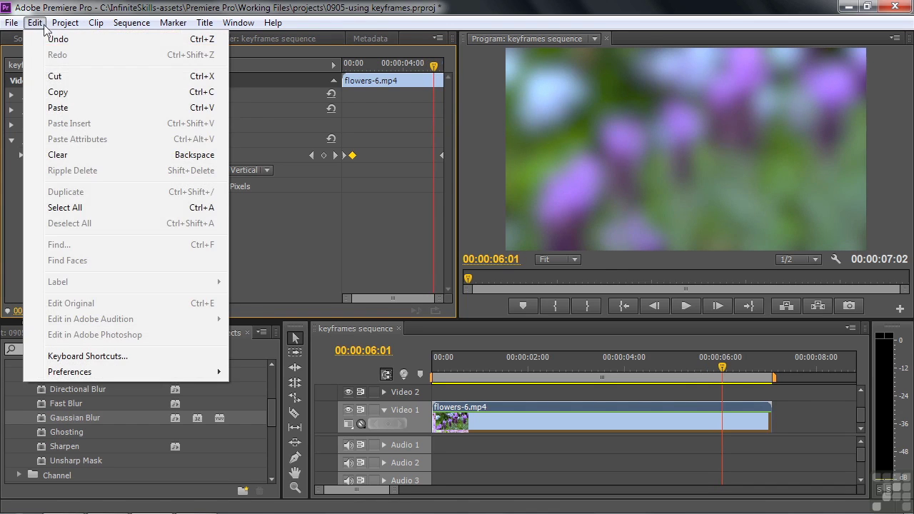
pyautogui.click(58, 108)
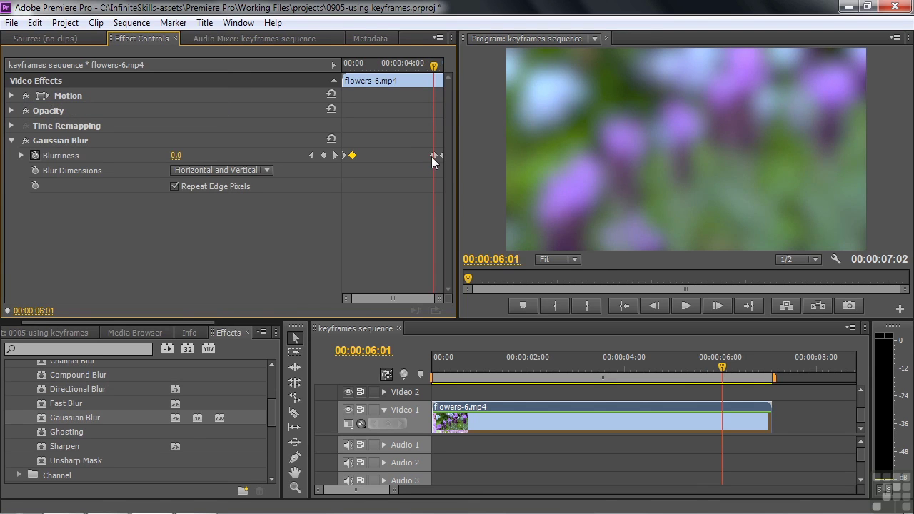
# Preview the blur animation from the beginning, and examine the sharp section between the two middle keyframes up to 00:00:03:07
pyautogui.moveTo(433, 66); pyautogui.dragTo(336, 101)
pyautogui.press('space')
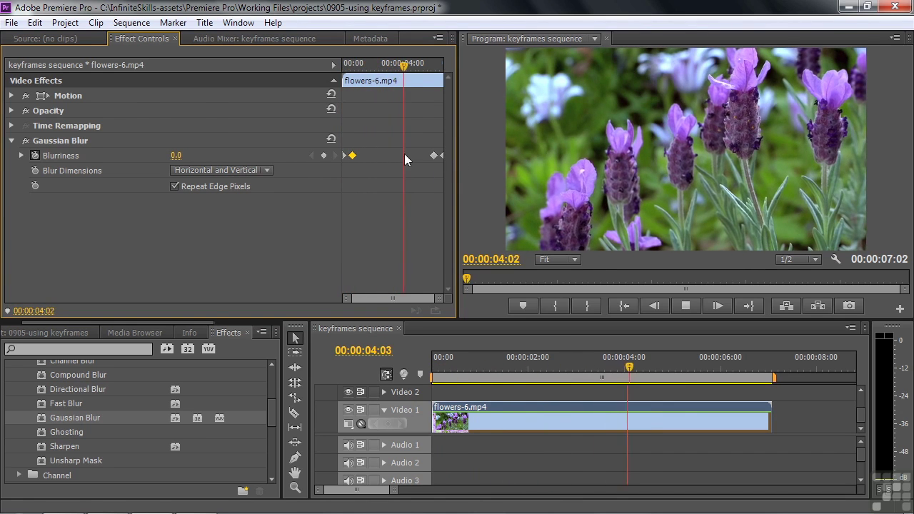
pyautogui.click(400, 63)
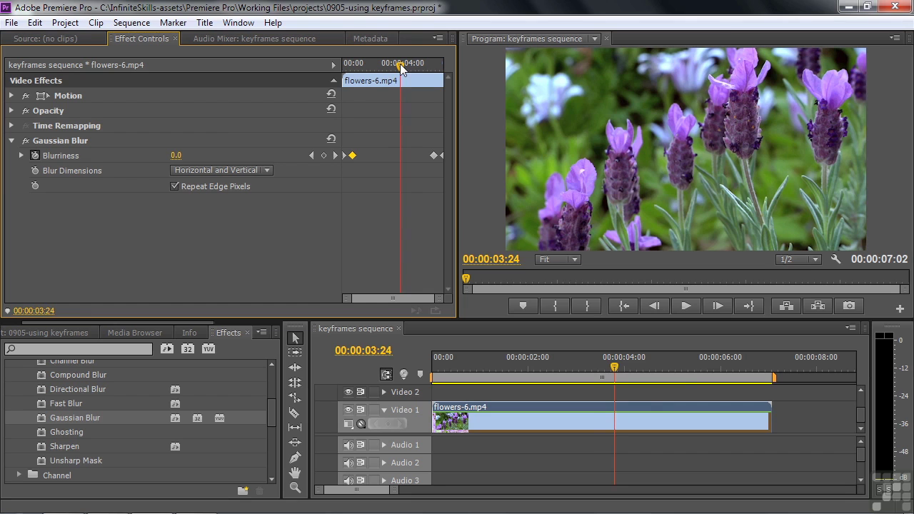
pyautogui.moveTo(399, 67); pyautogui.dragTo(392, 71)
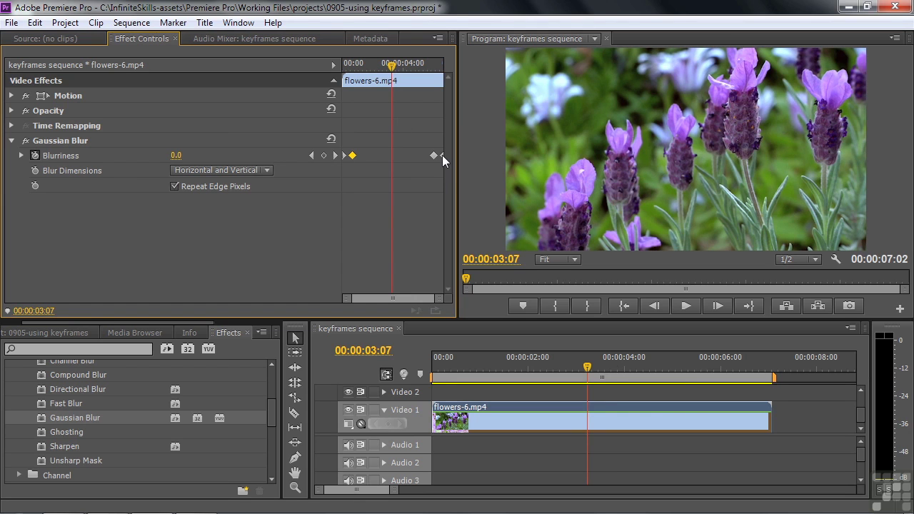
# Delete the last two Blurriness keyframes, at the clip's end and at 00:00:06:01
pyautogui.click(441, 155)
pyautogui.moveTo(395, 70); pyautogui.dragTo(382, 91)
pyautogui.press('space')
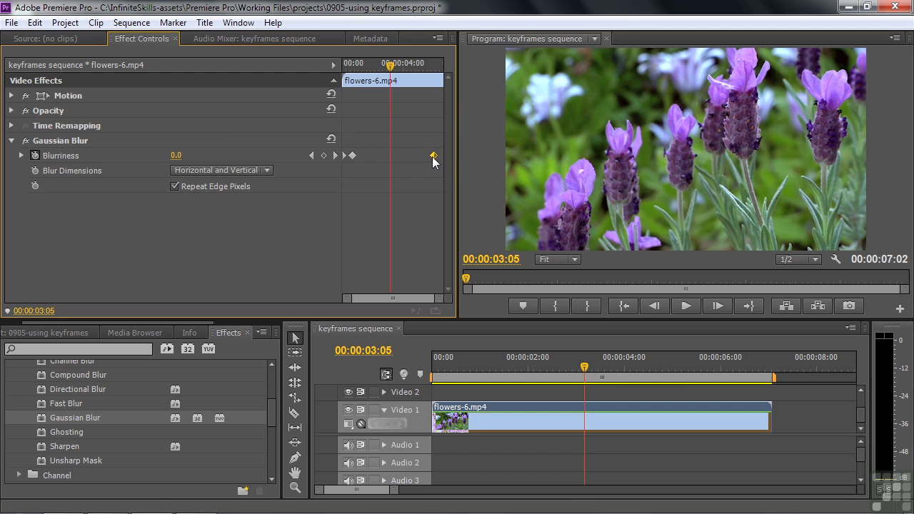
pyautogui.press('Delete')
# Set the playhead to 00:00:00:21 and remove the Gaussian Blur effect from the flowers-6.mp4 clip
pyautogui.moveTo(396, 66); pyautogui.dragTo(354, 81)
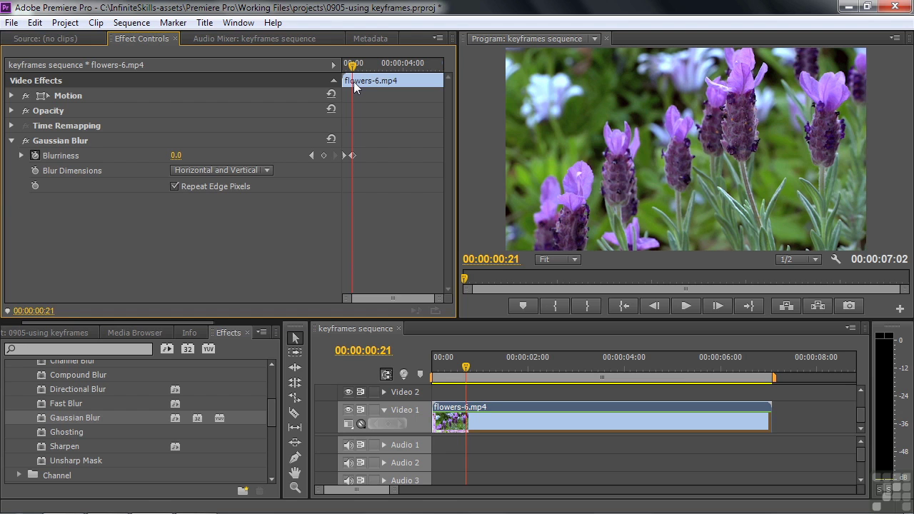
pyautogui.click(66, 143)
pyautogui.press('Delete')
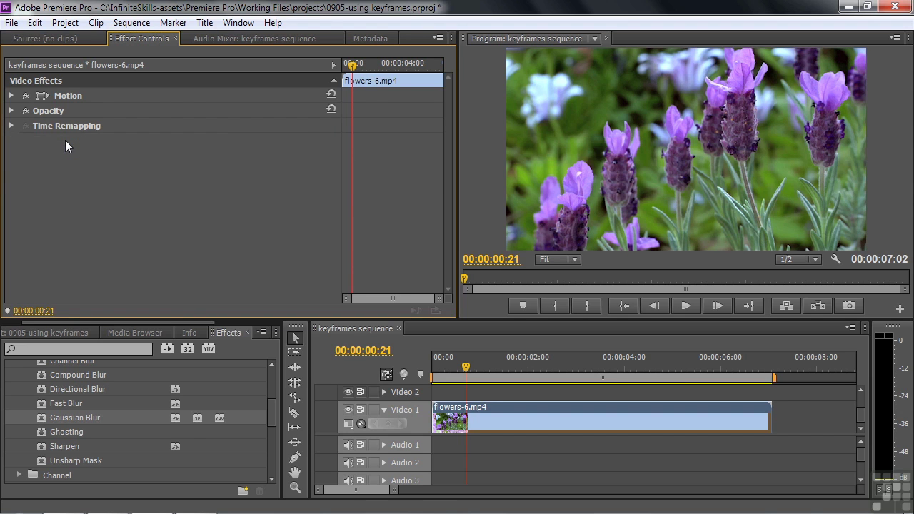
# Search the effects for "change" and apply Change to Color to the flowers-6.mp4 clip
pyautogui.click(56, 348)
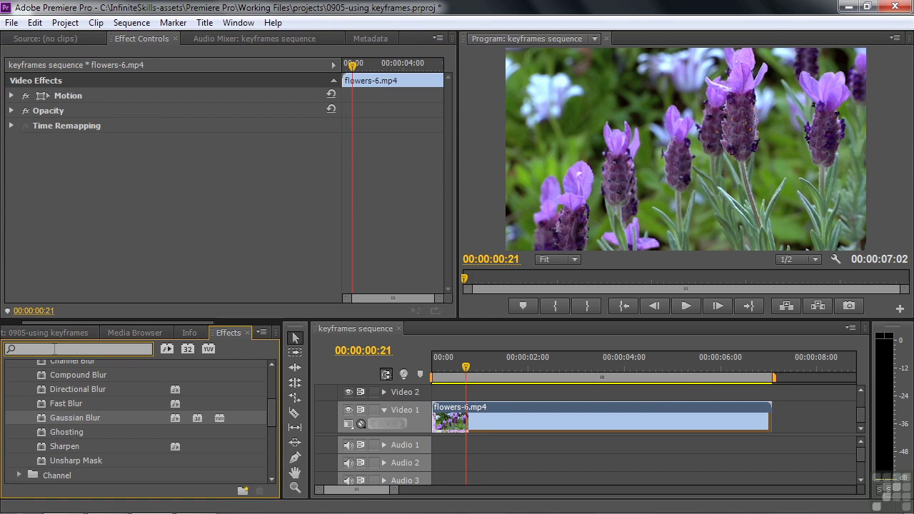
pyautogui.write('change')
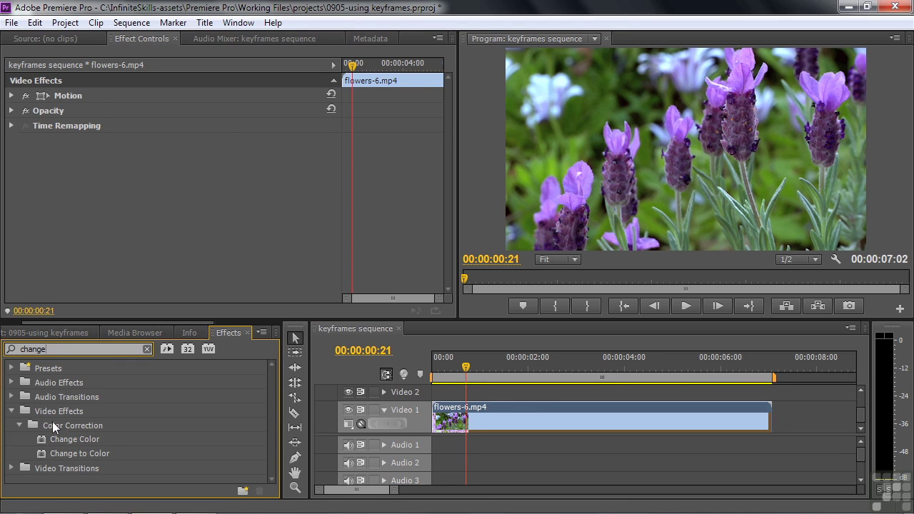
pyautogui.moveTo(43, 450); pyautogui.dragTo(491, 408)
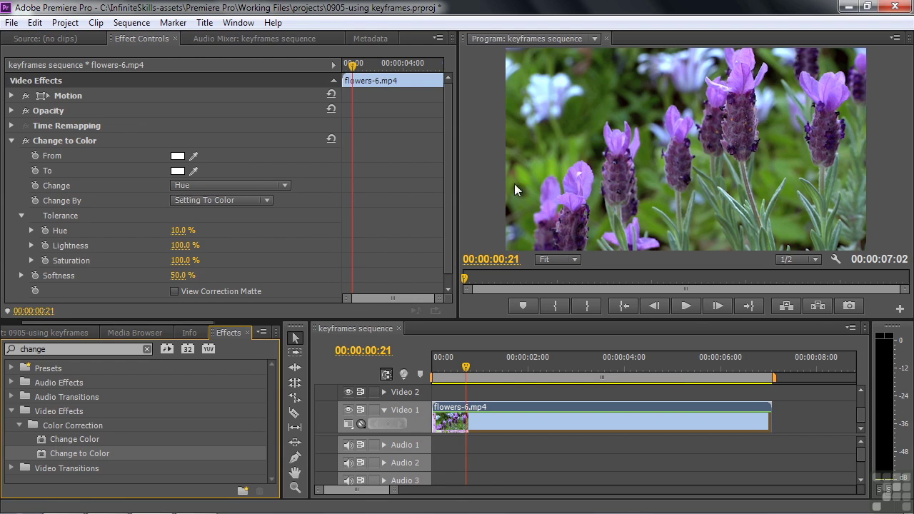
# Sample a purple petal as the From color of Change to Color, and set the To color to red F80C33
pyautogui.moveTo(192, 156); pyautogui.dragTo(572, 183)
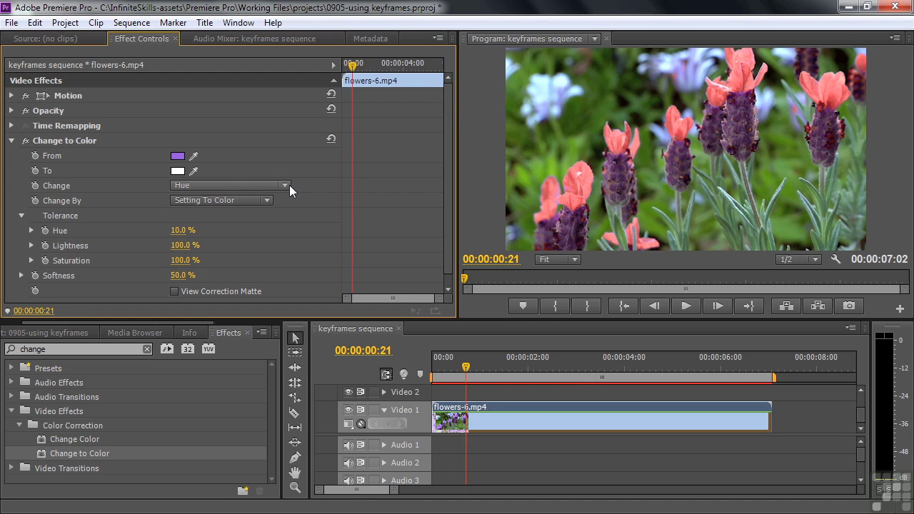
pyautogui.click(178, 172)
pyautogui.click(498, 372)
pyautogui.click(471, 372)
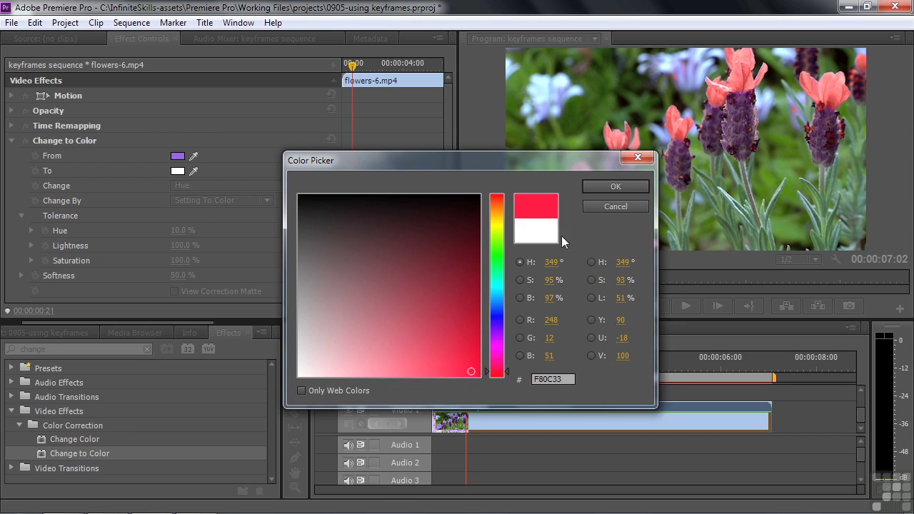
pyautogui.click(611, 185)
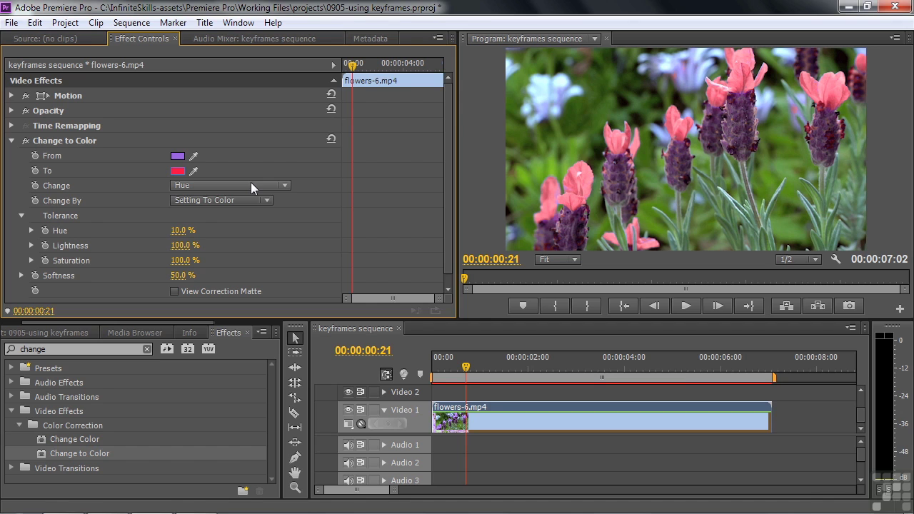
# Try the Change option Hue, Lightness & Saturation, and set it back to Hue
pyautogui.click(284, 187)
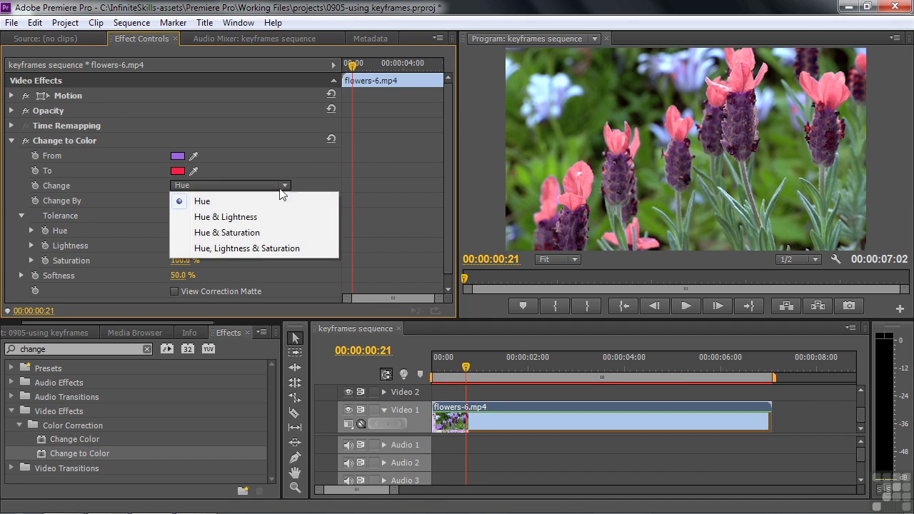
pyautogui.click(255, 246)
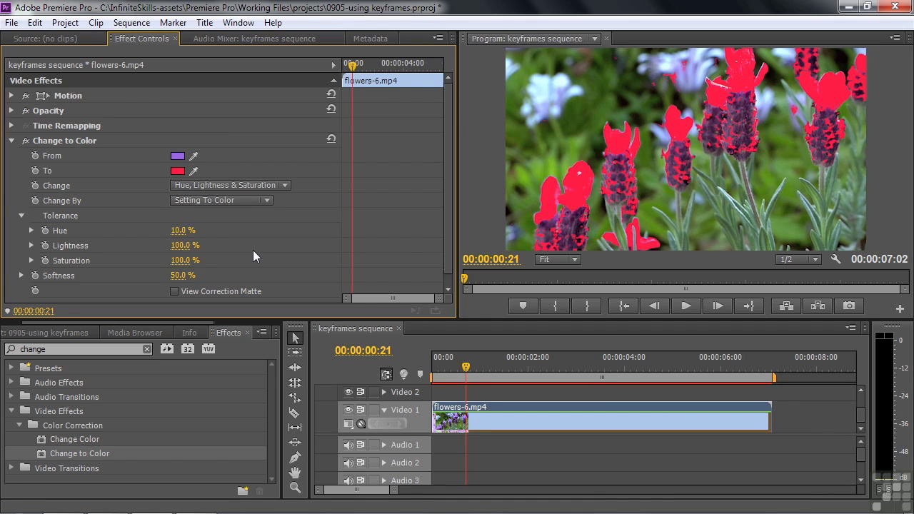
pyautogui.click(284, 187)
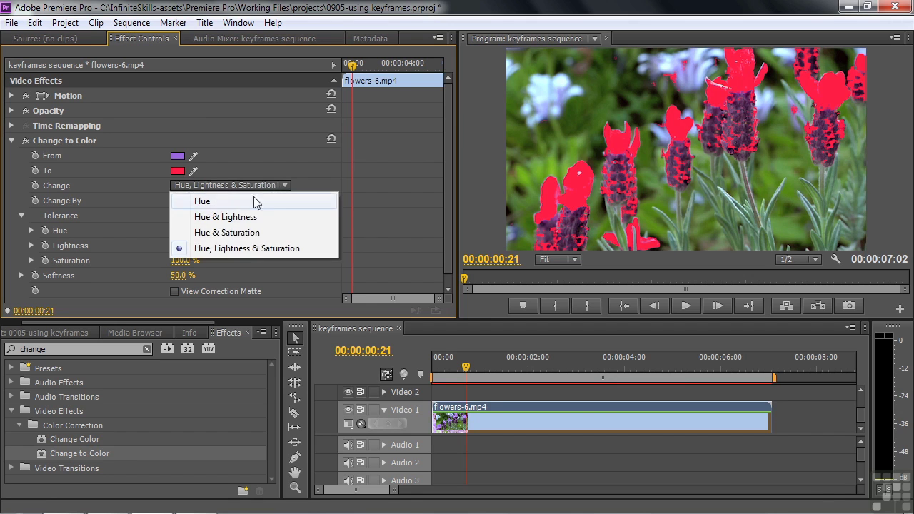
pyautogui.click(234, 200)
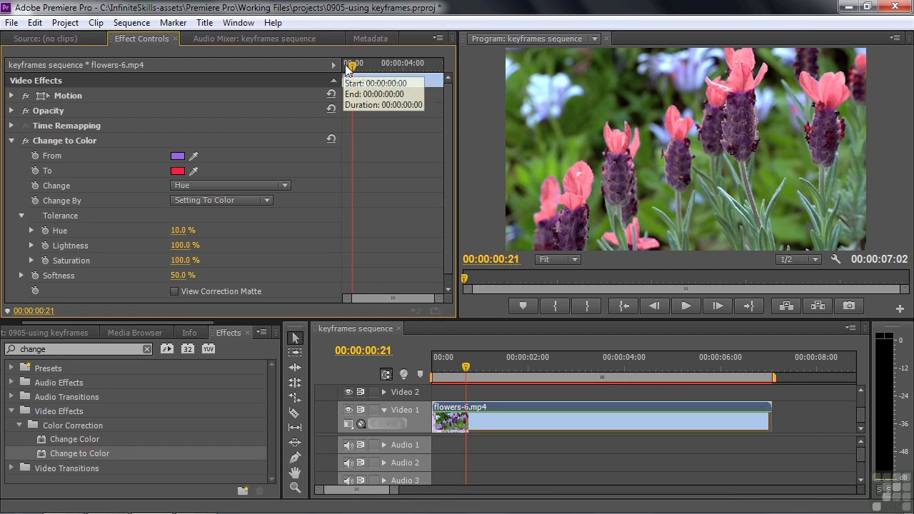
# Turn on keyframing for the To color at 00:00:00:00 and add a second keyframe at 00:00:03:04 with green 31F510
pyautogui.moveTo(345, 65); pyautogui.dragTo(339, 72)
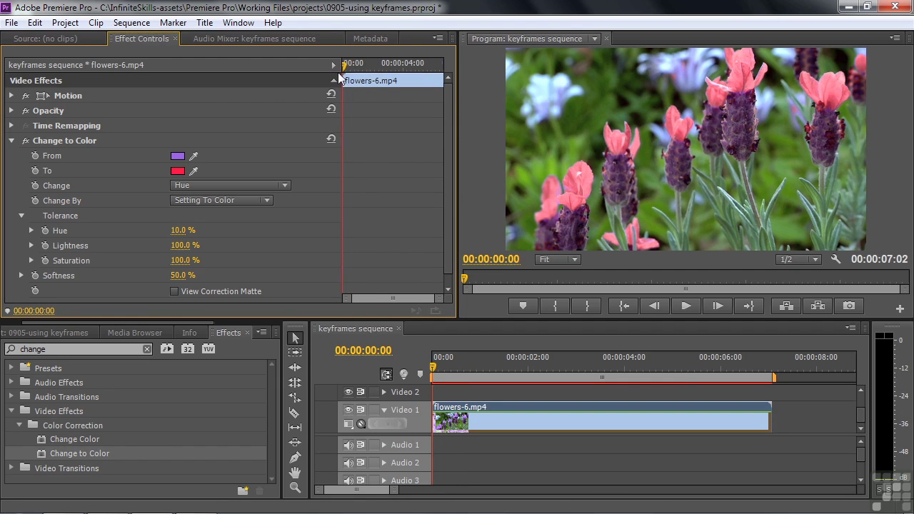
pyautogui.click(35, 170)
pyautogui.moveTo(342, 66); pyautogui.dragTo(391, 74)
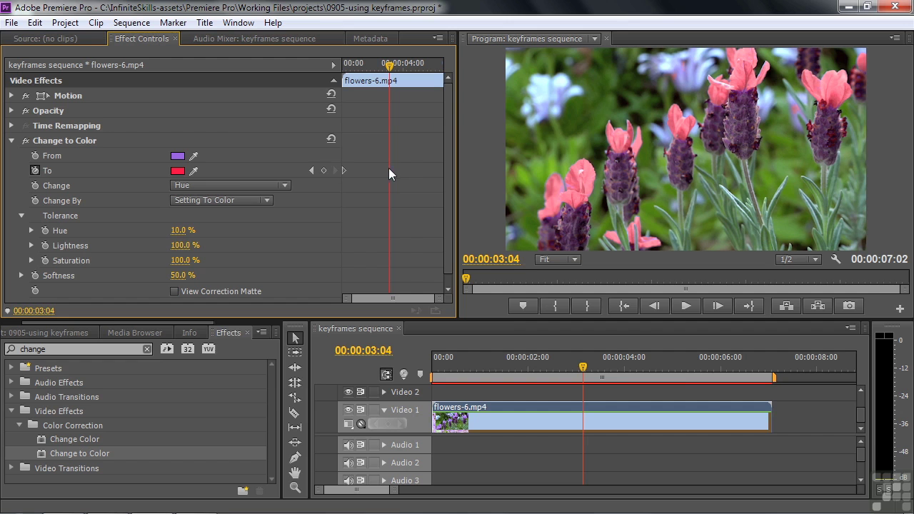
pyautogui.click(177, 171)
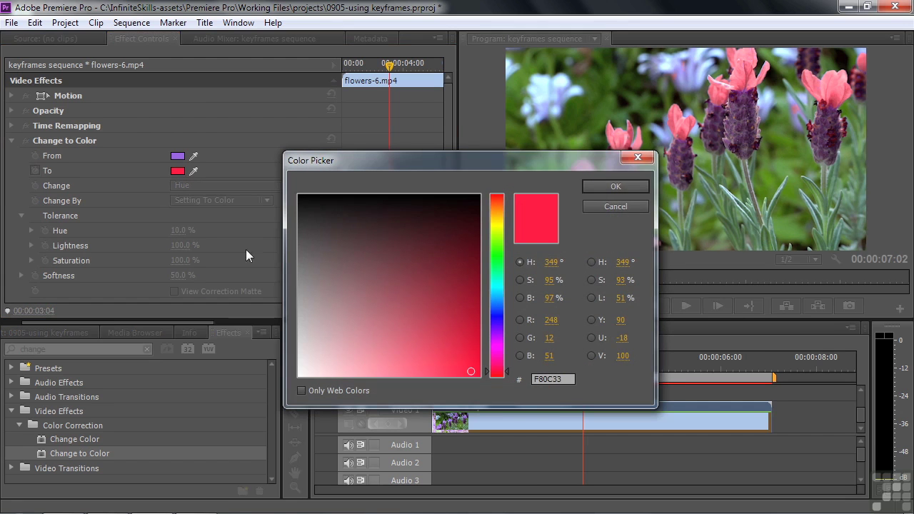
pyautogui.click(499, 251)
pyautogui.click(467, 369)
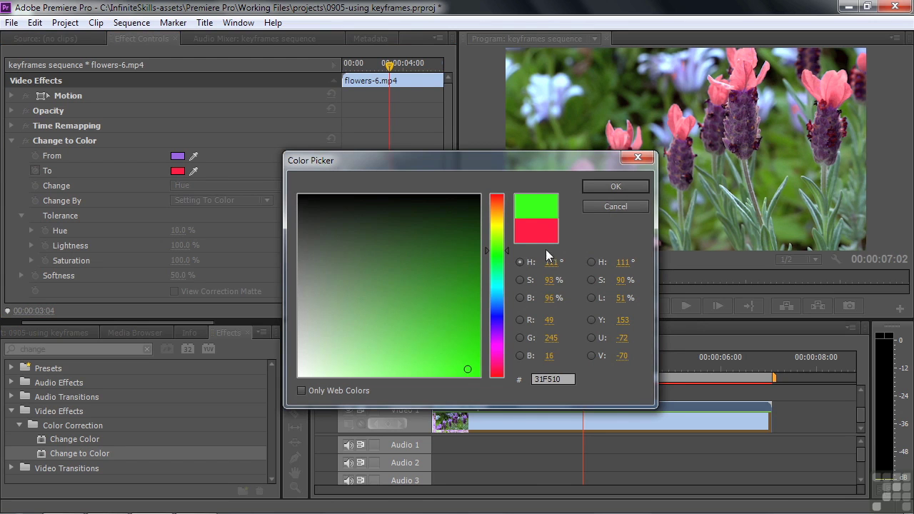
pyautogui.click(614, 186)
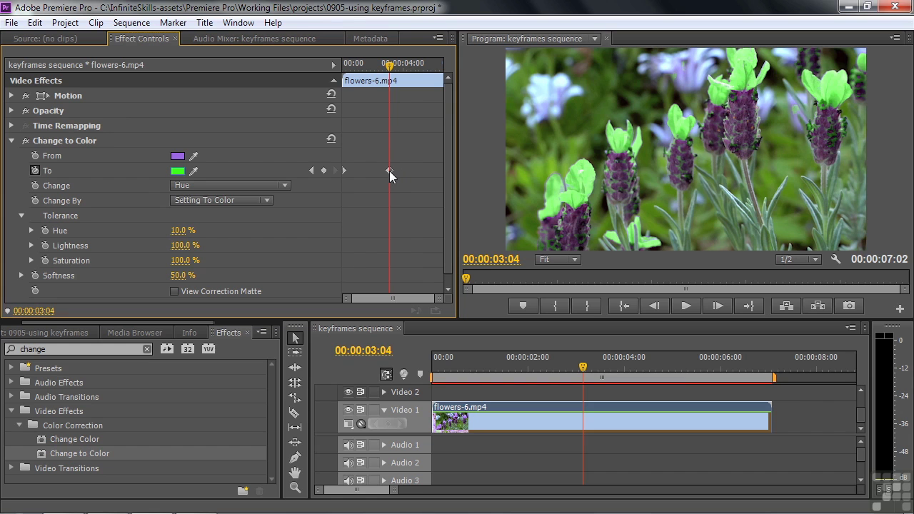
# Add a third To color keyframe at 00:00:06:05 and set its color to yellow F5CD10
pyautogui.moveTo(389, 65); pyautogui.dragTo(435, 82)
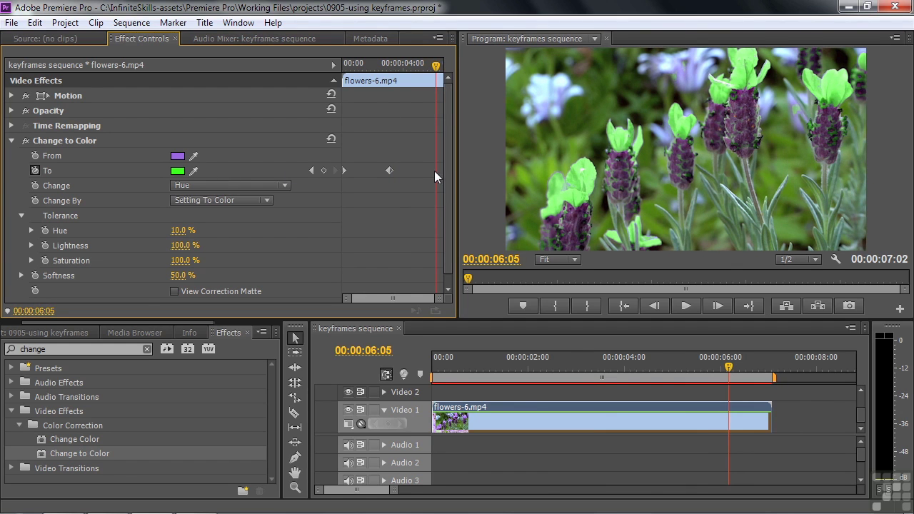
pyautogui.click(323, 170)
pyautogui.click(176, 171)
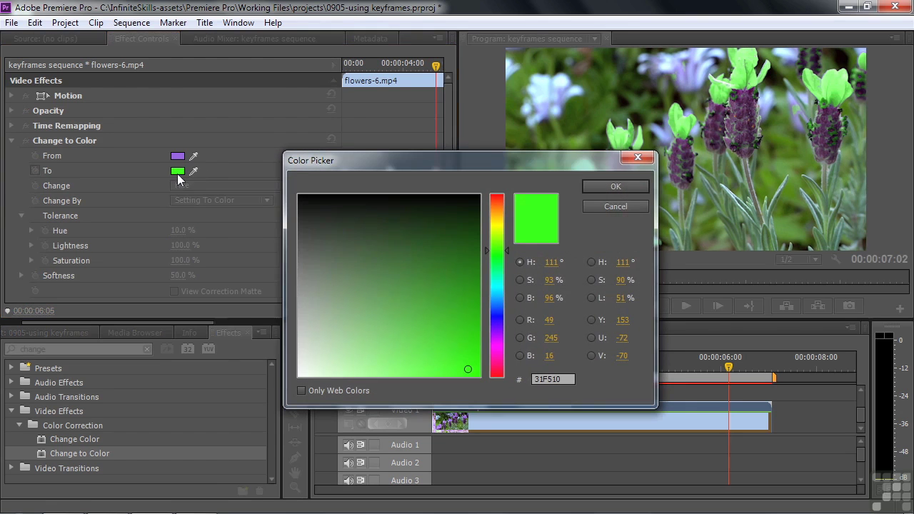
pyautogui.click(494, 219)
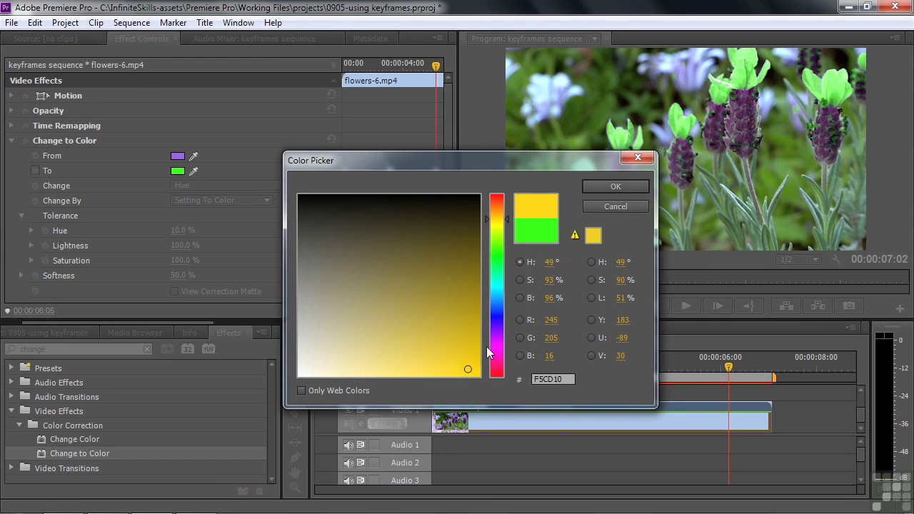
pyautogui.click(614, 186)
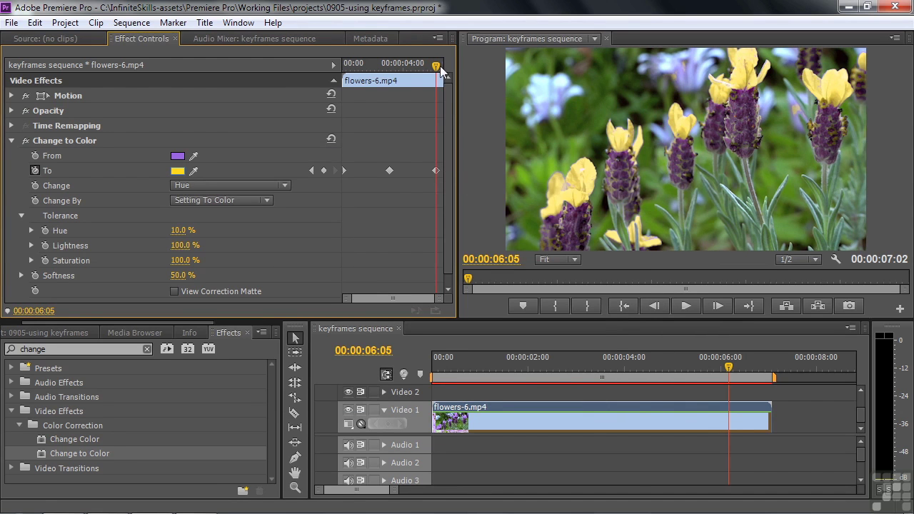
# Play the clip from the beginning to review the To color animation
pyautogui.moveTo(436, 66); pyautogui.dragTo(344, 87)
pyautogui.press('space')
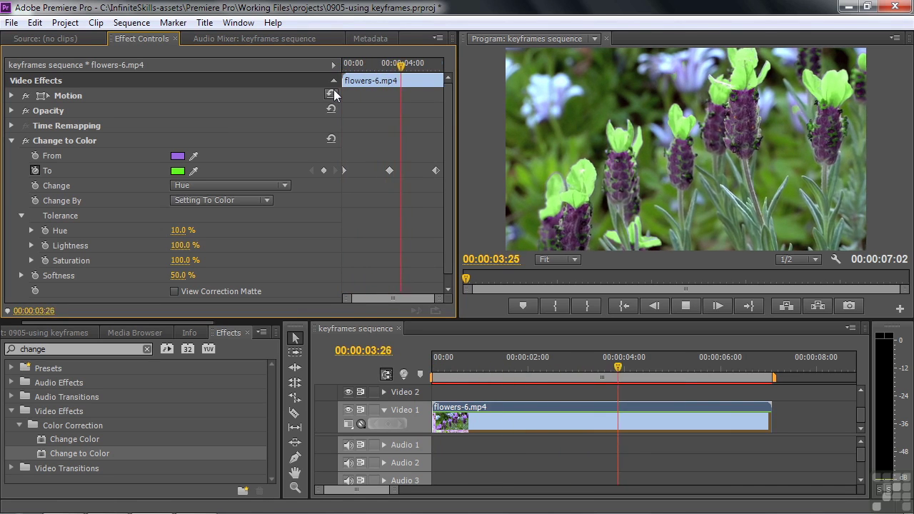
pyautogui.press('space')
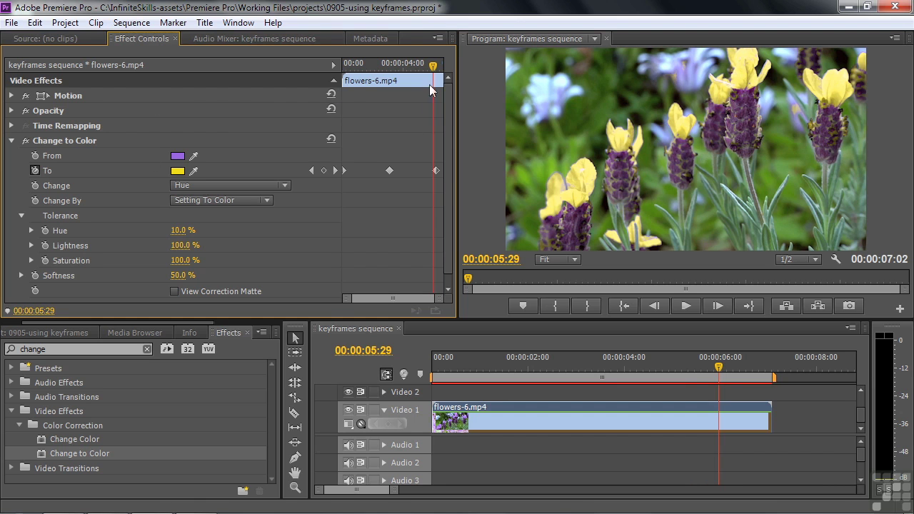
# Move the first To color keyframe to 00:00:01:06 and the last one to 00:00:04:23, playing back the clip after each move
pyautogui.moveTo(433, 71); pyautogui.dragTo(344, 81)
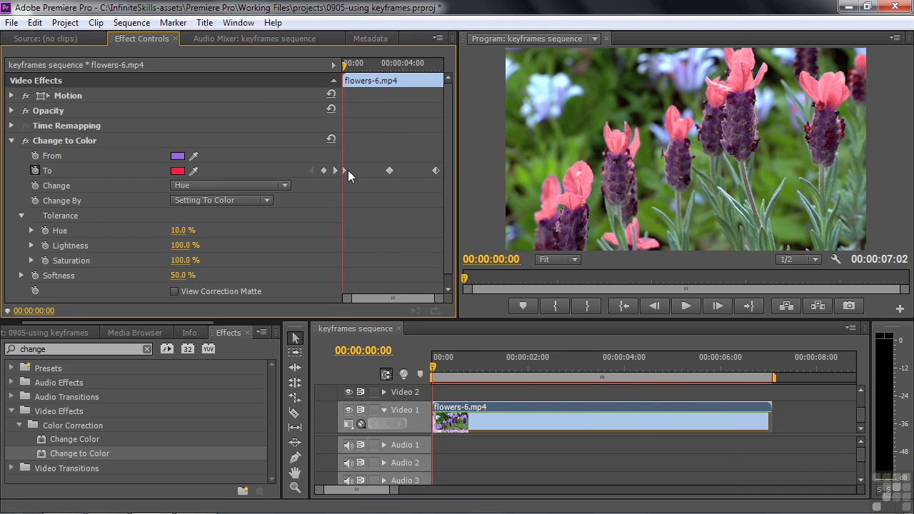
pyautogui.moveTo(344, 170); pyautogui.dragTo(361, 175)
pyautogui.press('space')
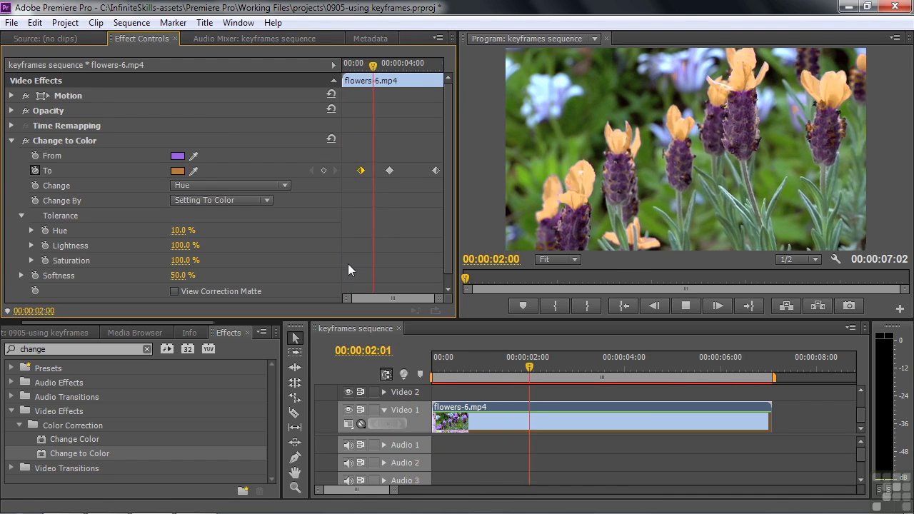
pyautogui.press('space')
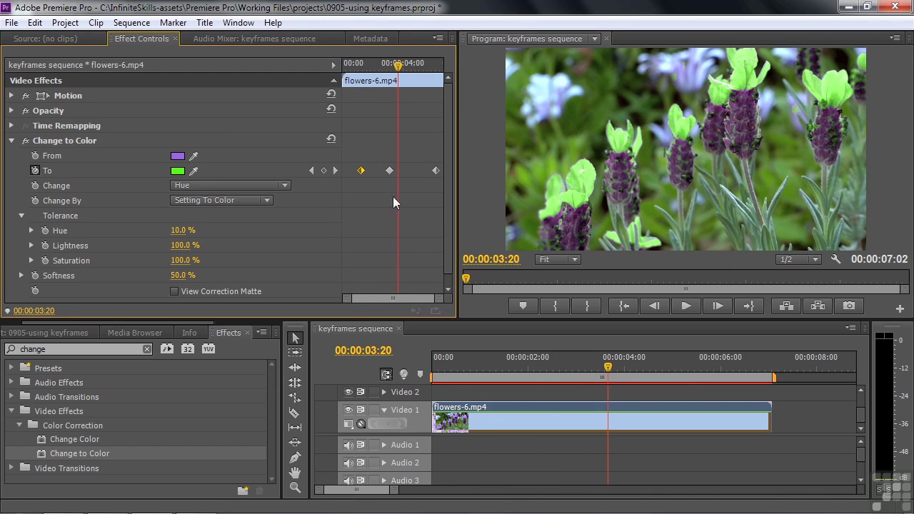
pyautogui.moveTo(437, 171); pyautogui.dragTo(415, 173)
pyautogui.press('space')
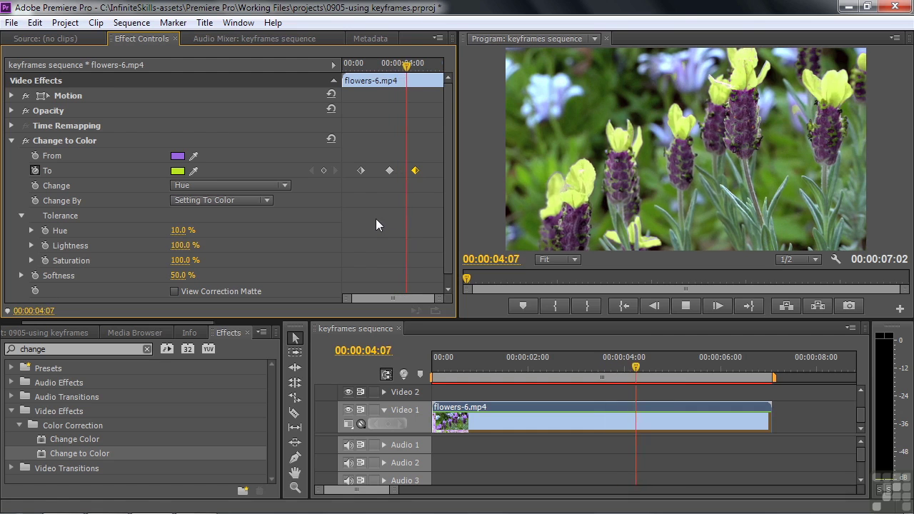
pyautogui.press('space')
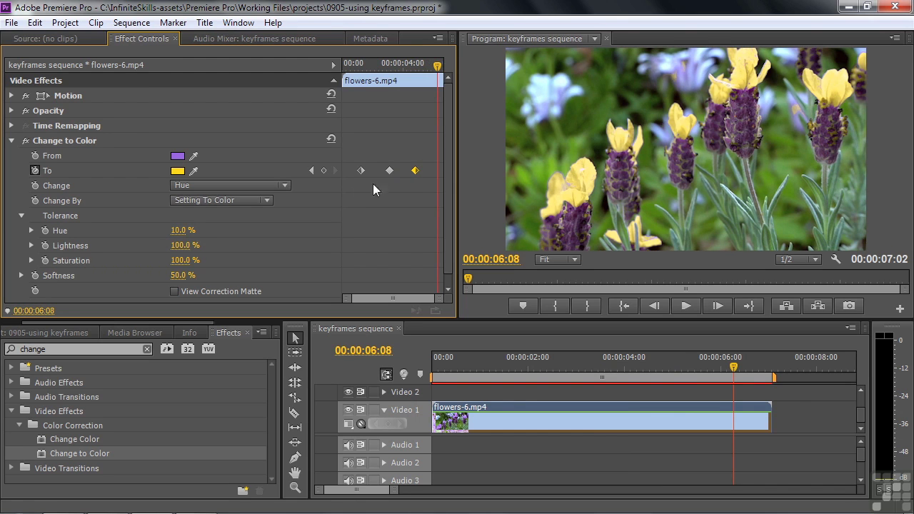
# Step back and forth through the three To color keyframes, ending on the first one
pyautogui.click(311, 171)
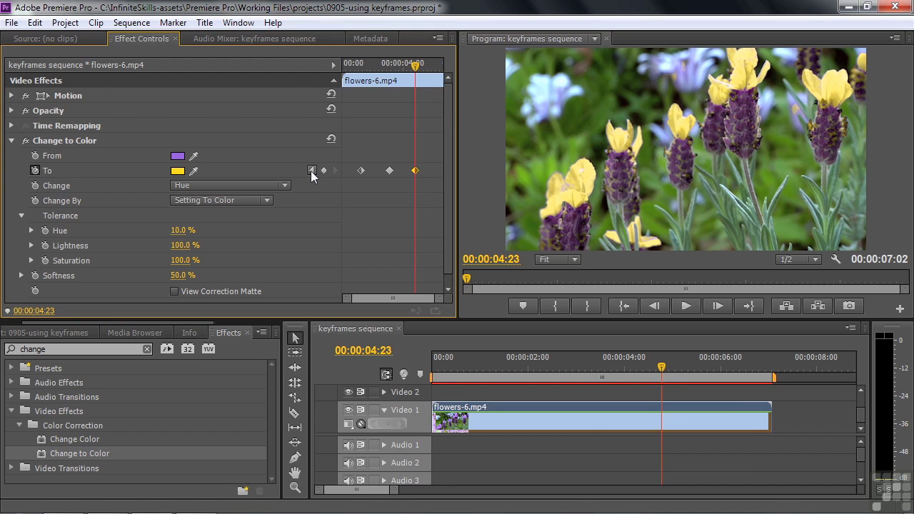
pyautogui.click(311, 170)
pyautogui.click(311, 170)
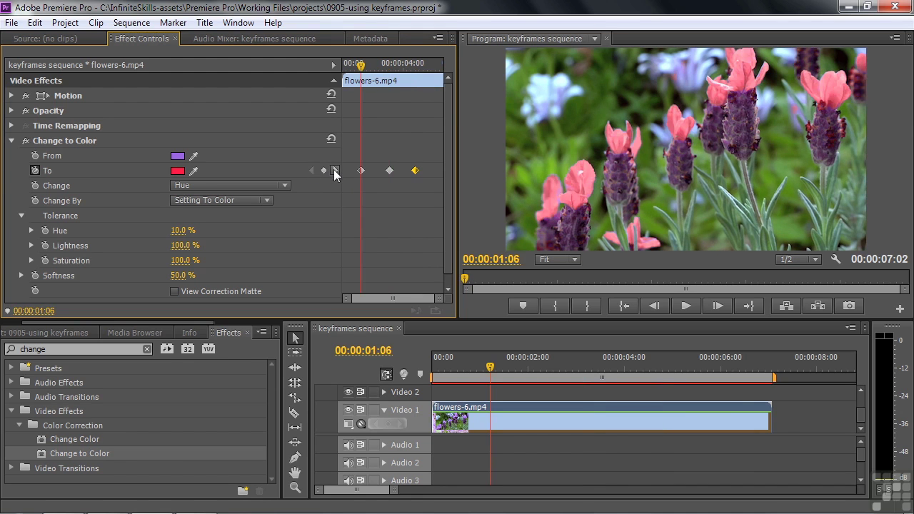
pyautogui.click(334, 170)
pyautogui.click(334, 171)
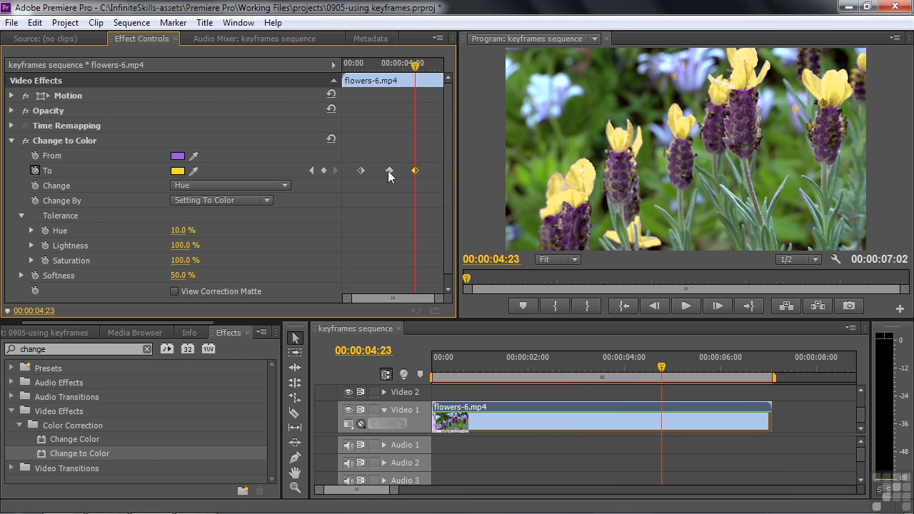
pyautogui.click(312, 170)
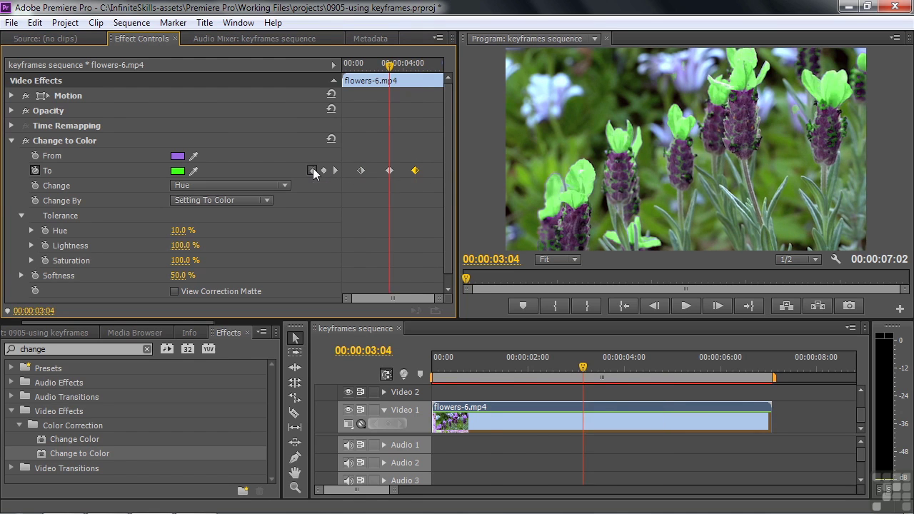
pyautogui.click(312, 170)
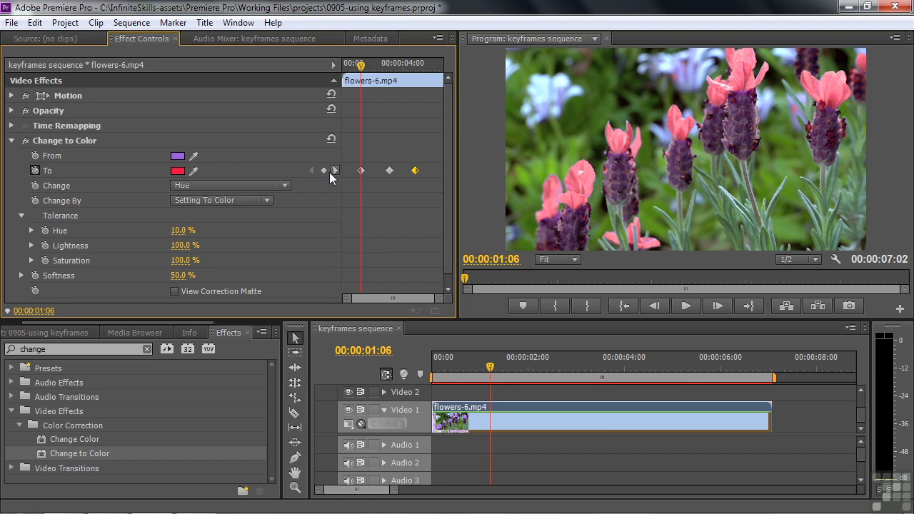
# Remove the To color keyframe at 00:00:01:06, and delete the Change to Color effect from the clip
pyautogui.click(324, 171)
pyautogui.click(49, 142)
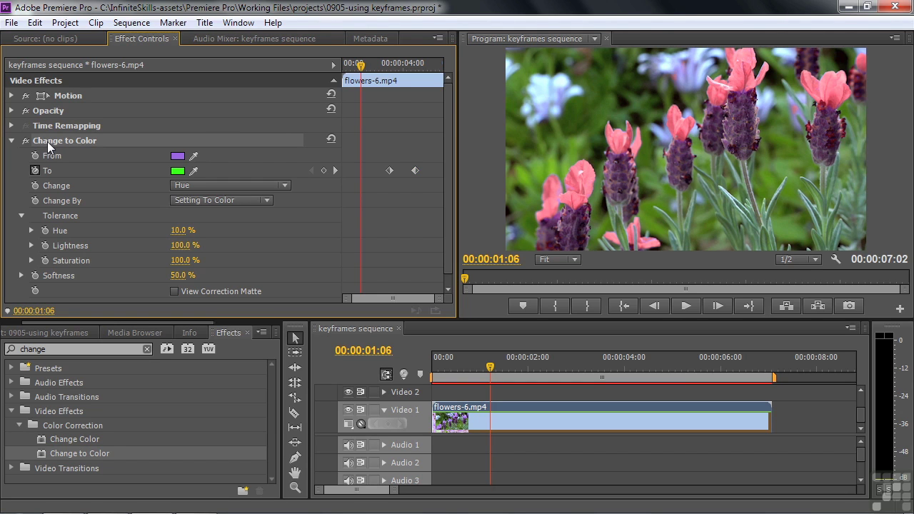
pyautogui.press('Delete')
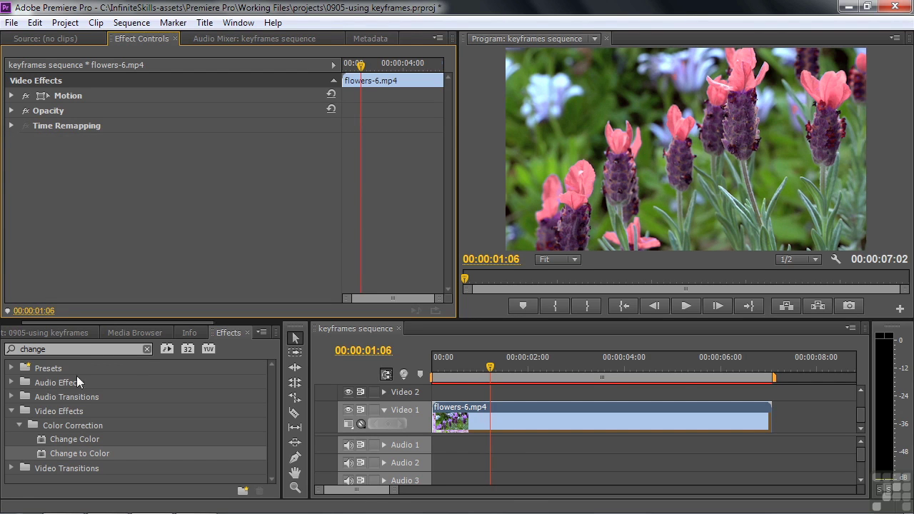
# Search the effects for "lens" and apply Lens Flare to the flowers-6.mp4 clip
pyautogui.click(77, 349)
pyautogui.write('lens')
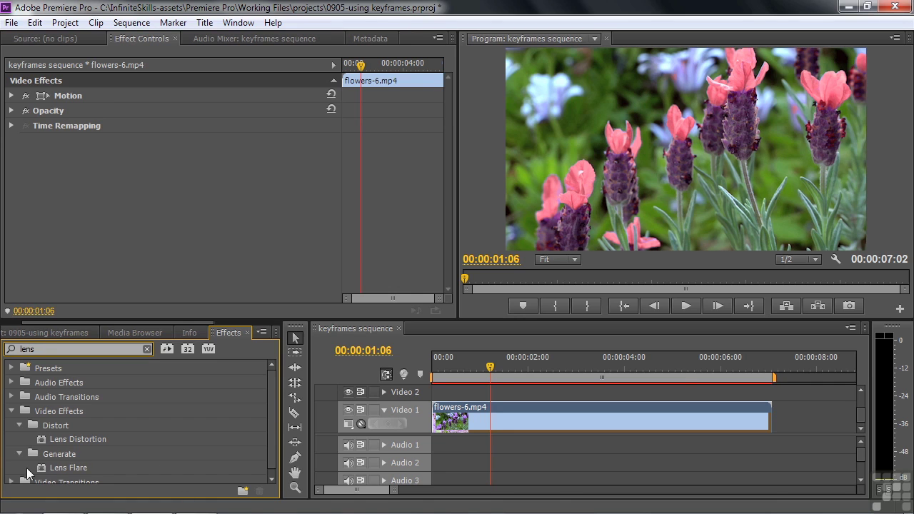
pyautogui.moveTo(39, 465); pyautogui.dragTo(512, 415)
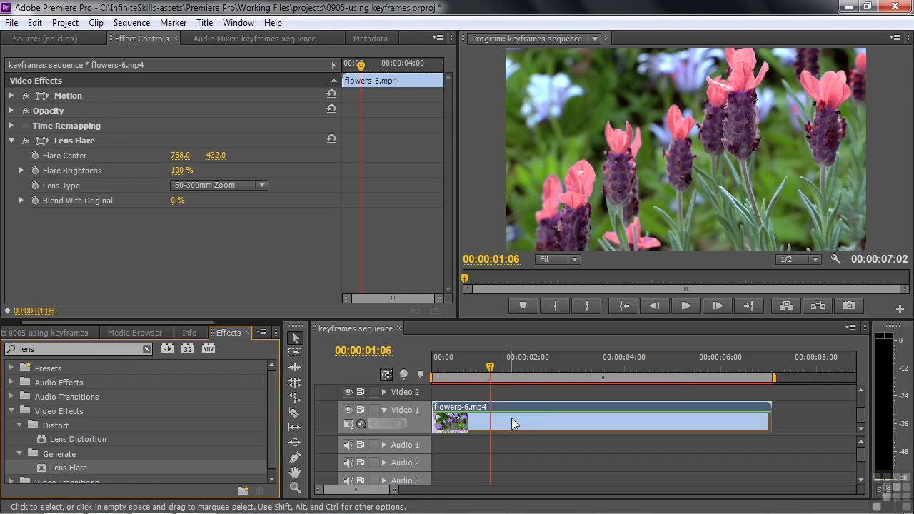
# Place the Flare Center outside the frame at -64.6, 1061.0, and start keyframing it and the Flare Brightness, set to 57%, at 00:00:00:00
pyautogui.click(72, 136)
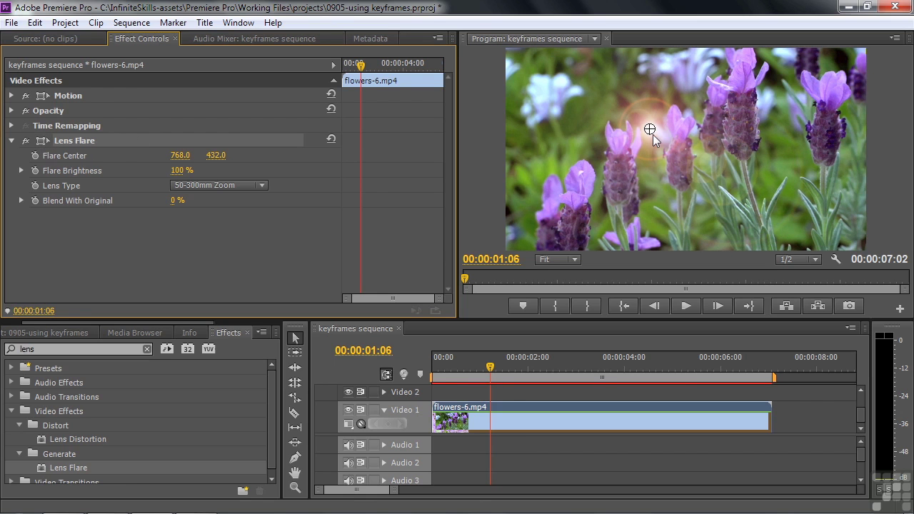
pyautogui.moveTo(649, 130); pyautogui.dragTo(494, 247)
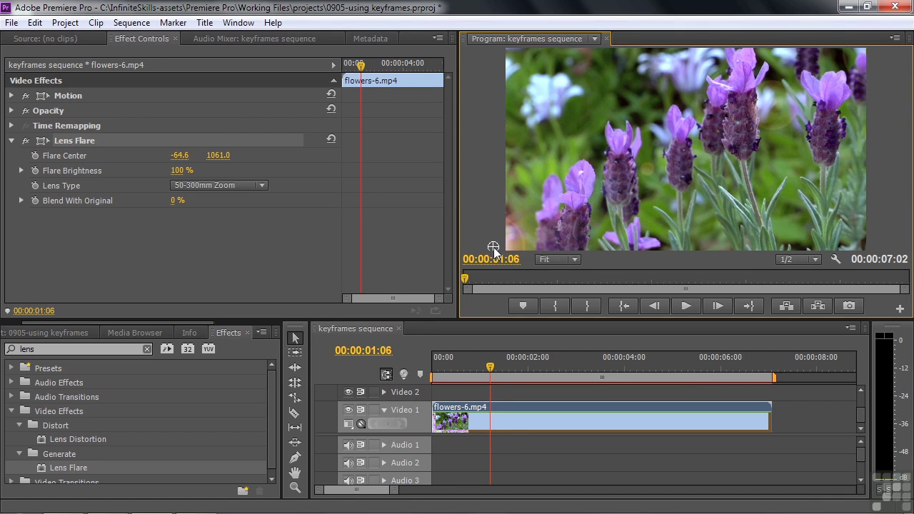
pyautogui.moveTo(360, 65); pyautogui.dragTo(339, 72)
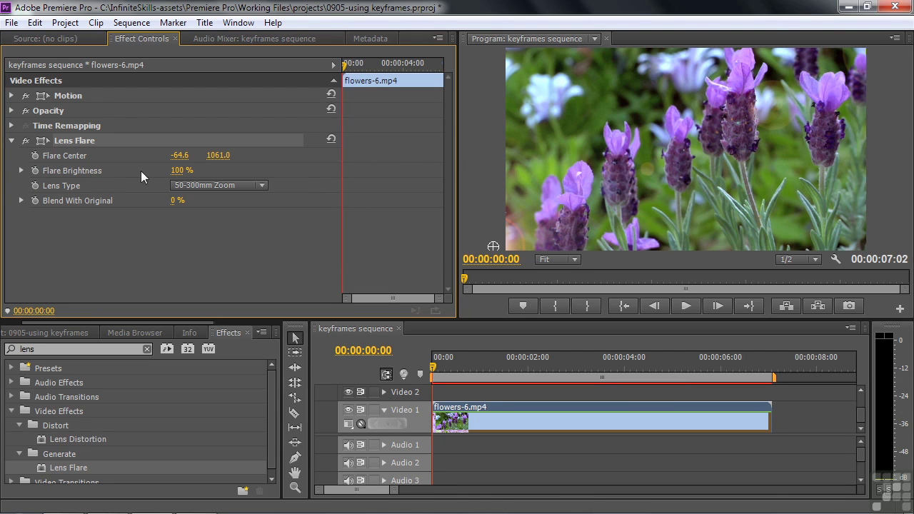
pyautogui.click(34, 155)
pyautogui.moveTo(183, 175); pyautogui.dragTo(156, 175)
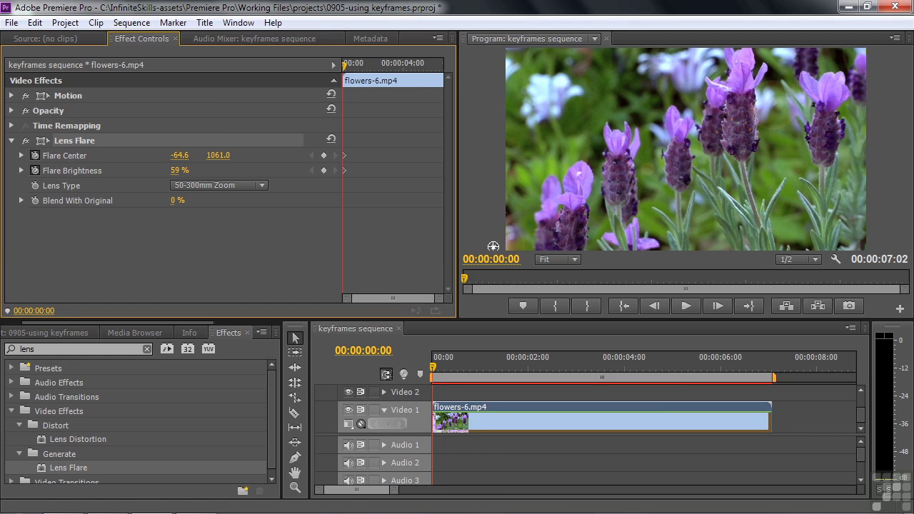
# At 00:00:02:17, keyframe the Flare Center at 707.2, 327.0 and the Flare Brightness at 109%
pyautogui.moveTo(344, 66); pyautogui.dragTo(382, 77)
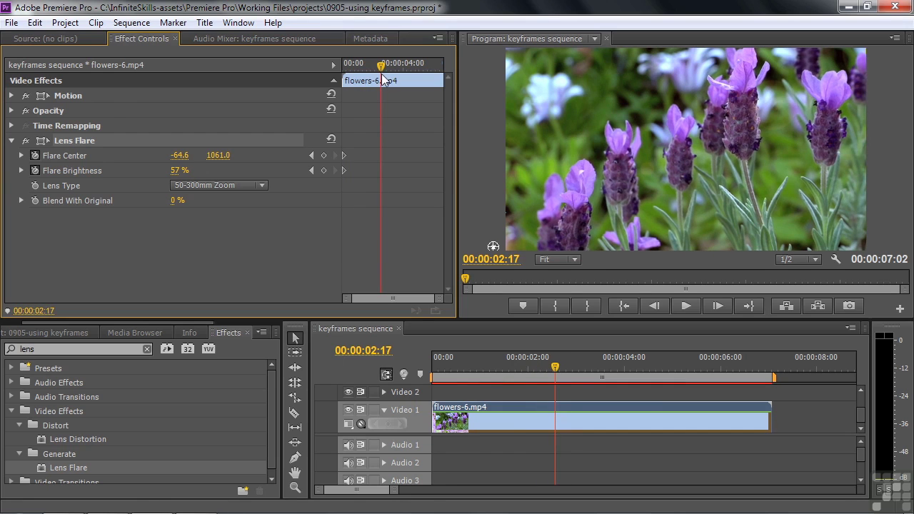
pyautogui.moveTo(494, 245); pyautogui.dragTo(638, 111)
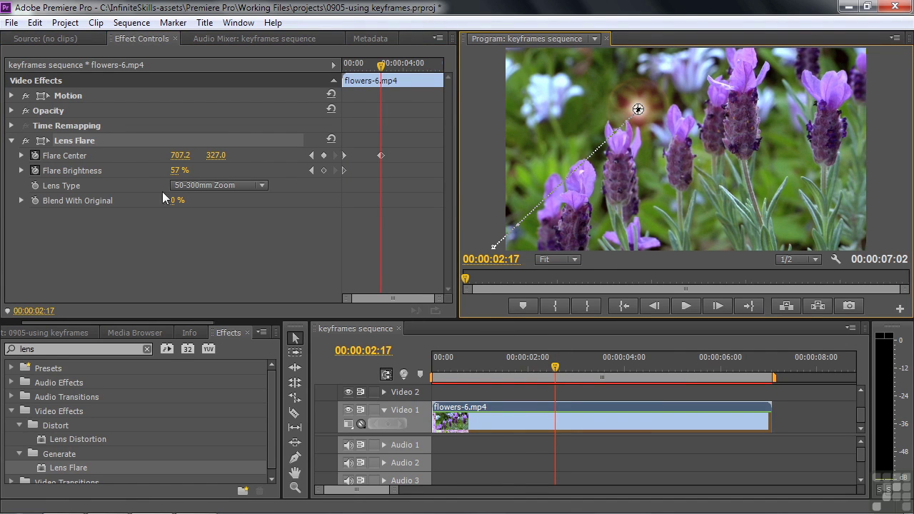
pyautogui.moveTo(179, 176); pyautogui.dragTo(221, 176)
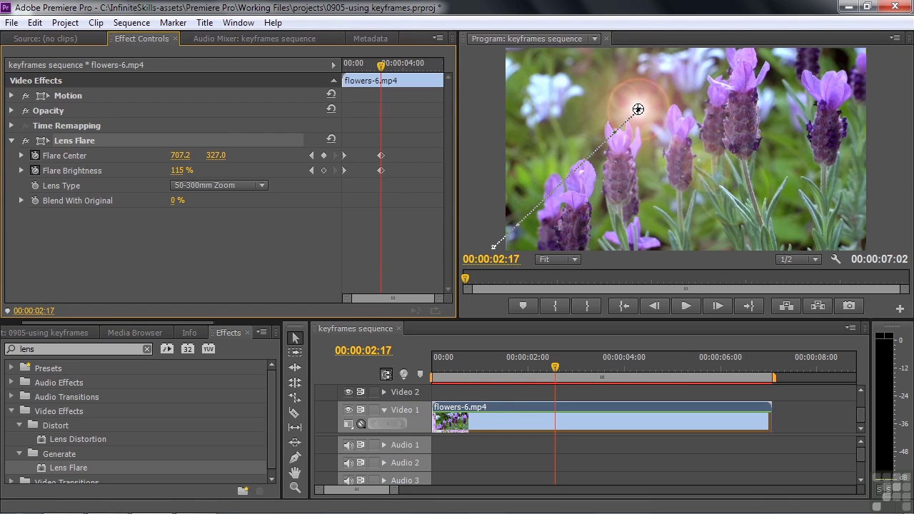
# Keyframe the Flare Center at 1247.0, 60.8 at 00:00:05:05 and 2064.5, 813.8 at 00:00:06:29, and lower the Flare Brightness at 00:00:06:29
pyautogui.moveTo(558, 376); pyautogui.dragTo(681, 368)
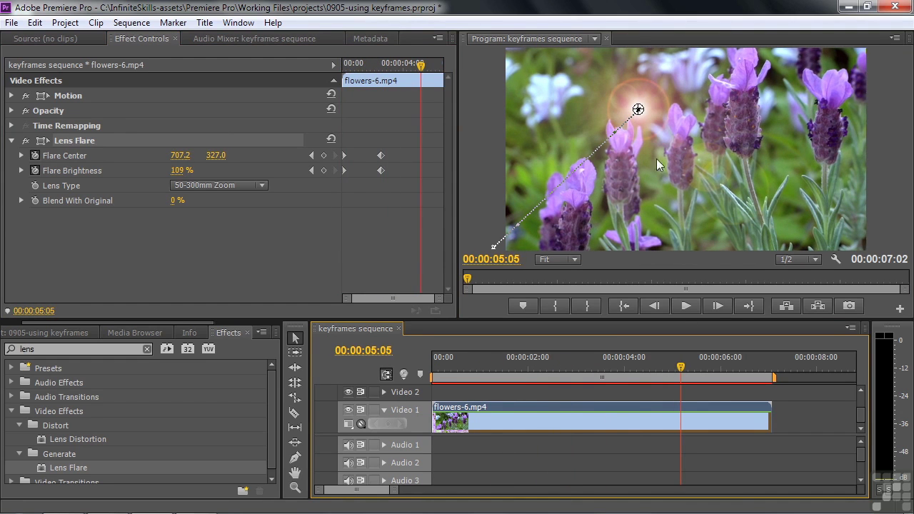
pyautogui.moveTo(640, 113); pyautogui.dragTo(740, 61)
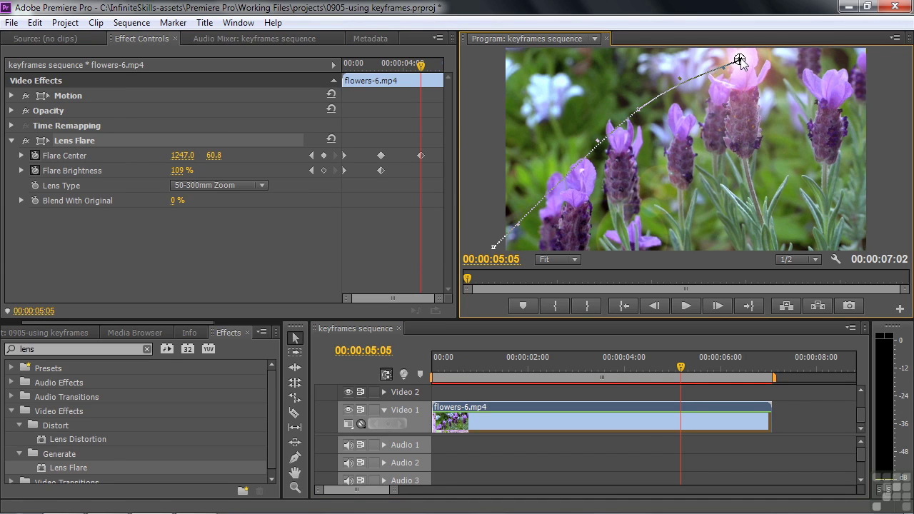
pyautogui.moveTo(685, 372); pyautogui.dragTo(765, 357)
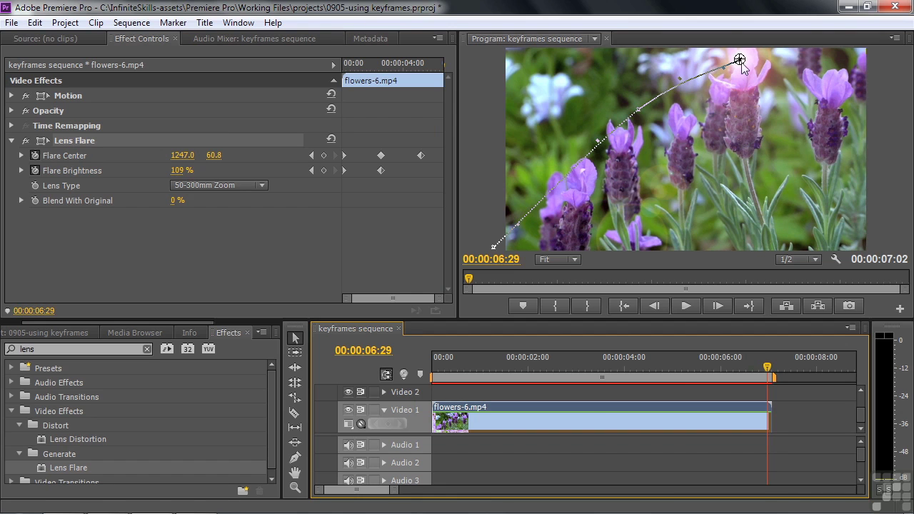
pyautogui.moveTo(739, 62); pyautogui.dragTo(892, 201)
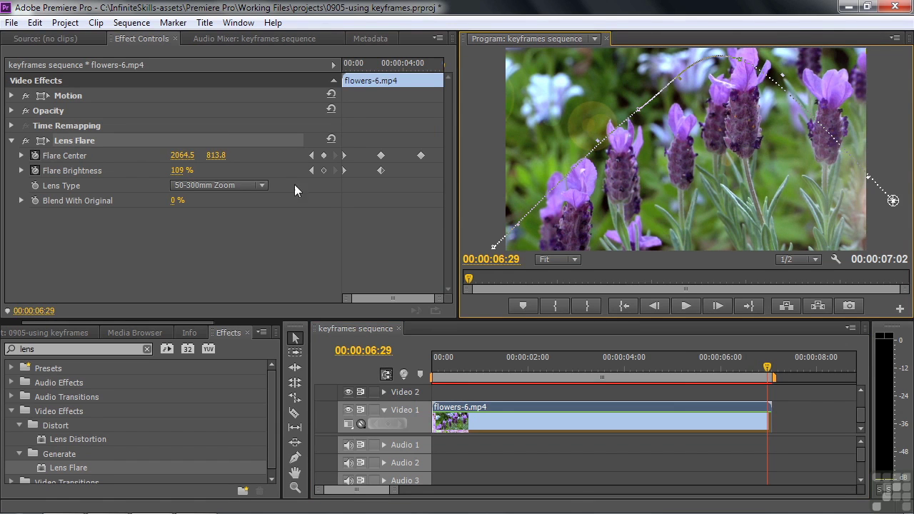
pyautogui.moveTo(180, 178); pyautogui.dragTo(133, 179)
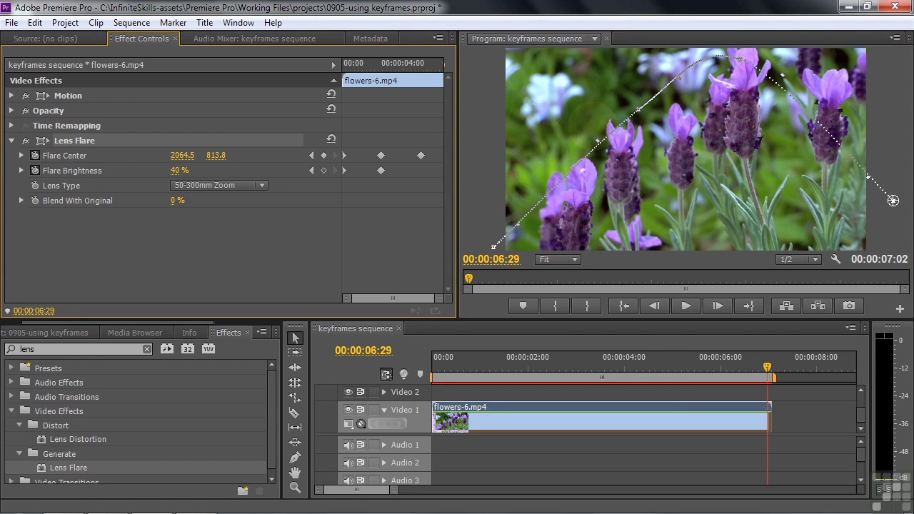
# Play the clip from the beginning to review the lens flare animation
pyautogui.moveTo(767, 366); pyautogui.dragTo(331, 370)
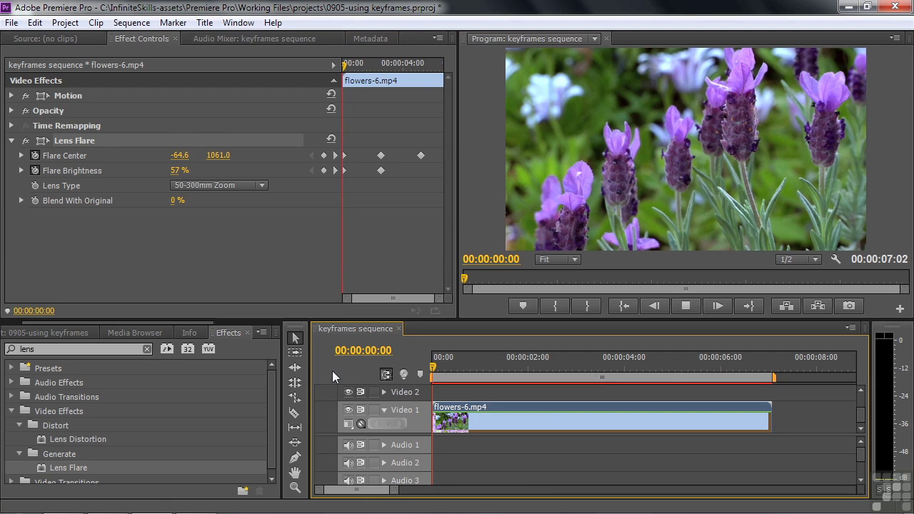
pyautogui.press('space')
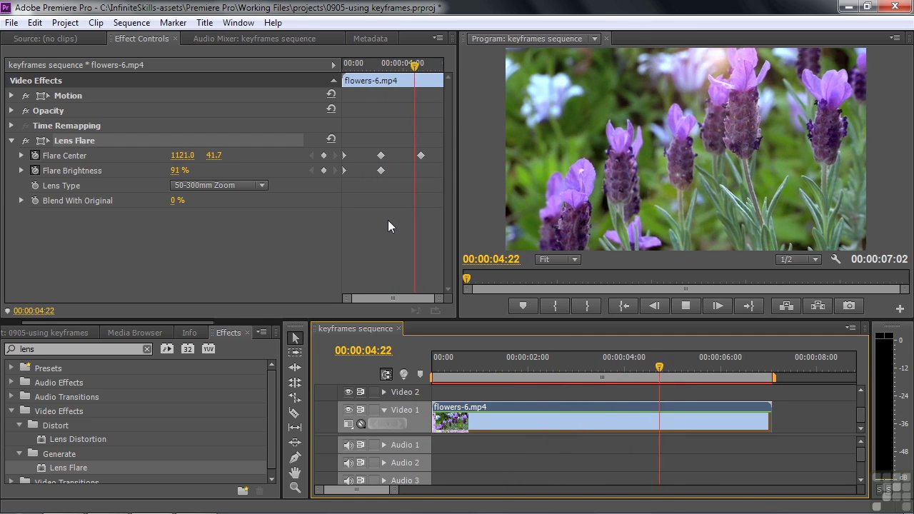
pyautogui.press('space')
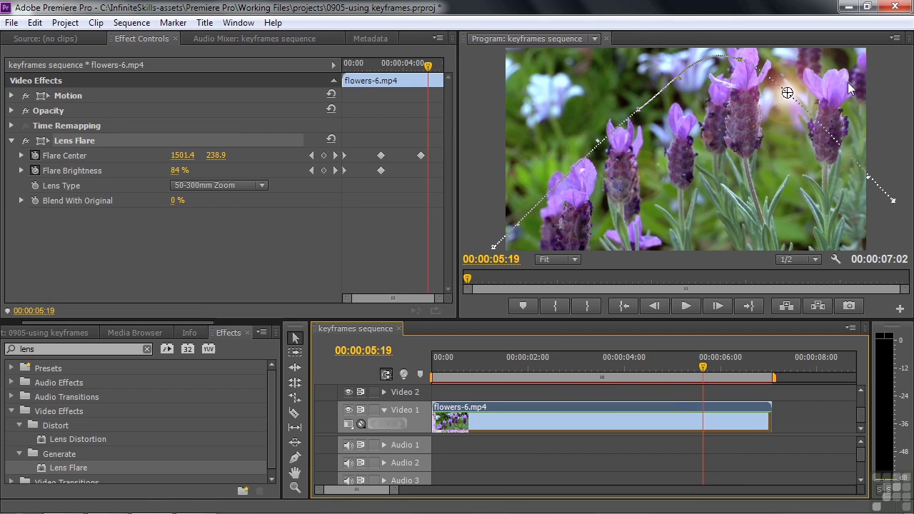
# Reshape the flare's motion path: shift the 00:00:02:17 point slightly down, adjust the 00:00:05:05 point's outgoing handle, and bend the path's start upward
pyautogui.moveTo(428, 66); pyautogui.dragTo(394, 85)
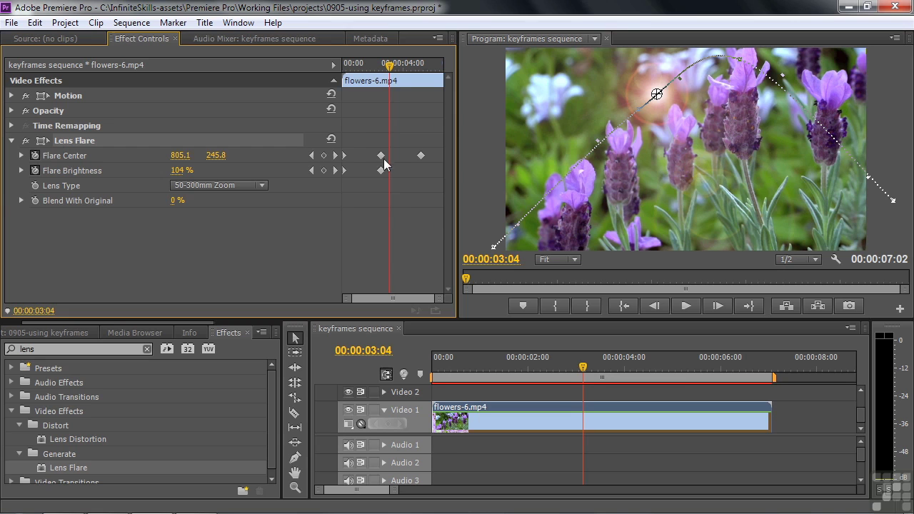
pyautogui.click(312, 154)
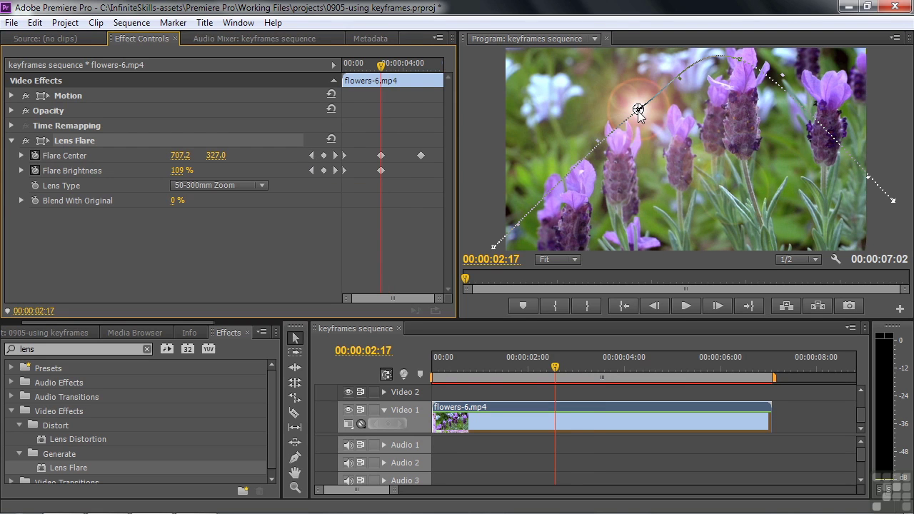
pyautogui.moveTo(380, 67); pyautogui.dragTo(371, 73)
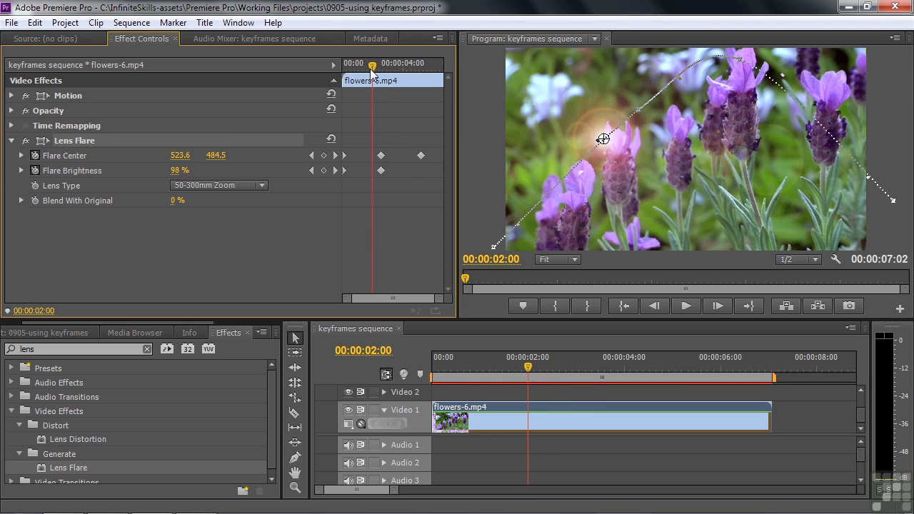
pyautogui.moveTo(638, 108); pyautogui.dragTo(640, 114)
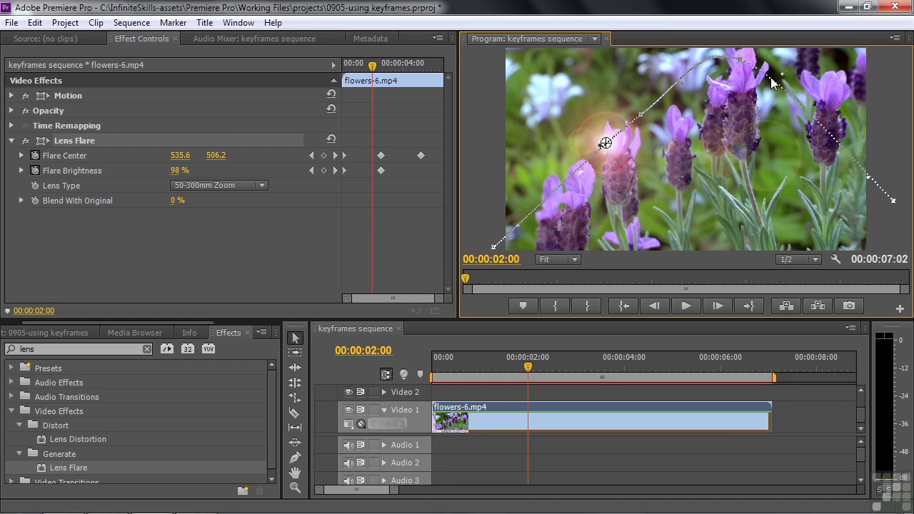
pyautogui.moveTo(778, 79)
pyautogui.mouseDown()
pyautogui.moveTo(789, 77)
pyautogui.moveTo(771, 75)
pyautogui.moveTo(780, 78)
pyautogui.mouseUp()
pyautogui.moveTo(521, 232); pyautogui.dragTo(508, 212)
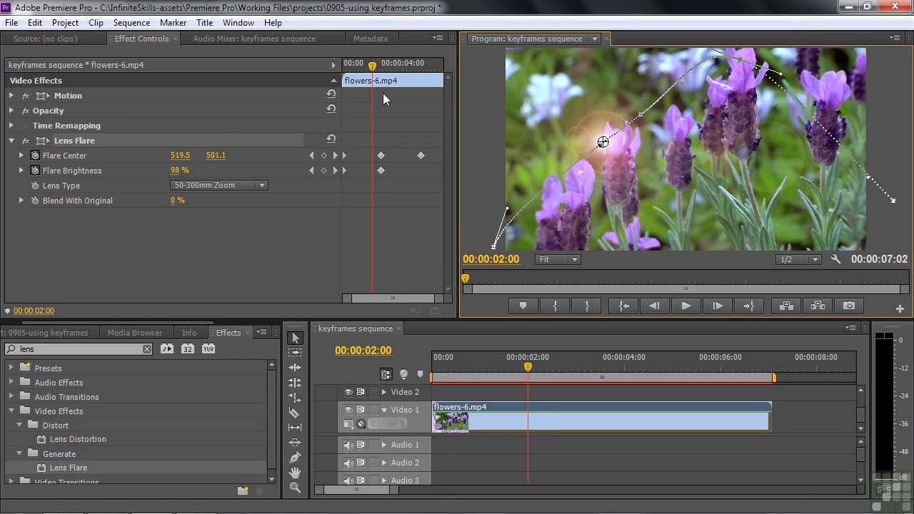
# Add Flare Center keyframes at 946.7, 368.9 at 00:00:03:07 and over the top of the rightmost large flower at 00:00:05:28
pyautogui.moveTo(373, 66); pyautogui.dragTo(392, 67)
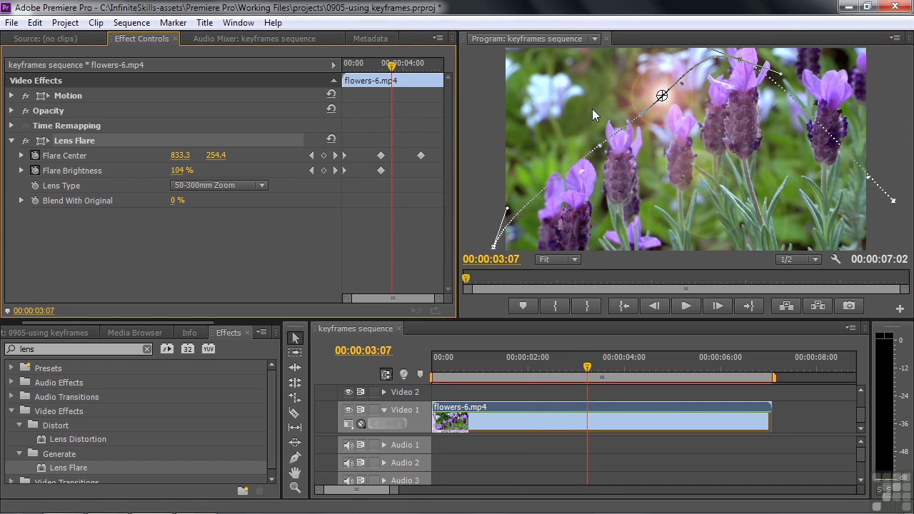
pyautogui.moveTo(665, 101); pyautogui.dragTo(671, 123)
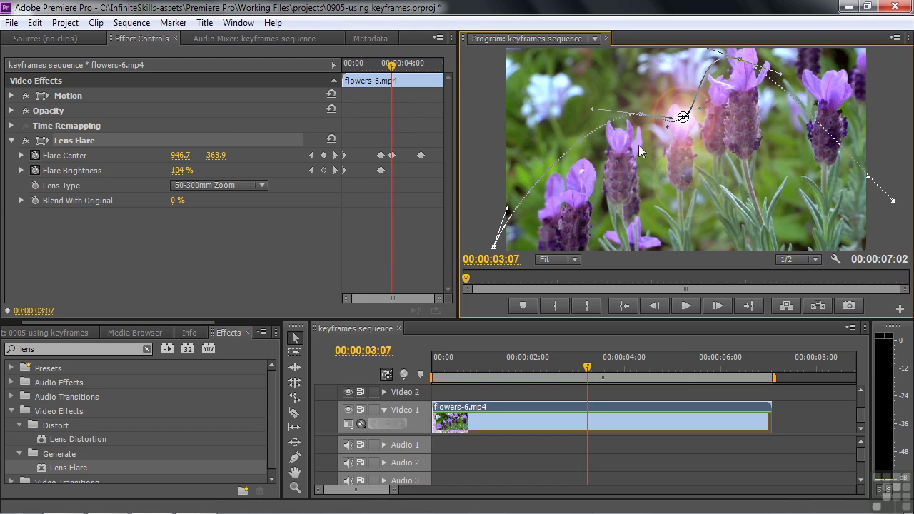
pyautogui.click(394, 74)
pyautogui.moveTo(394, 73); pyautogui.dragTo(435, 85)
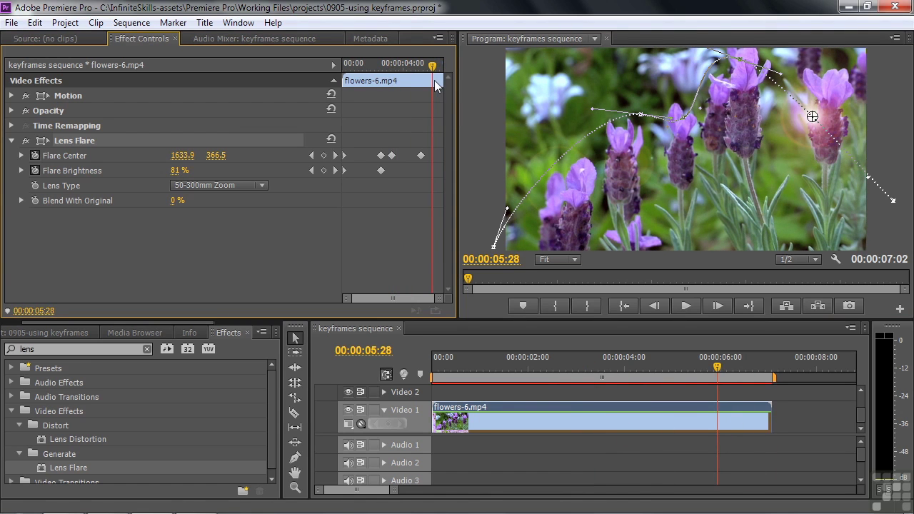
pyautogui.moveTo(812, 118); pyautogui.dragTo(840, 79)
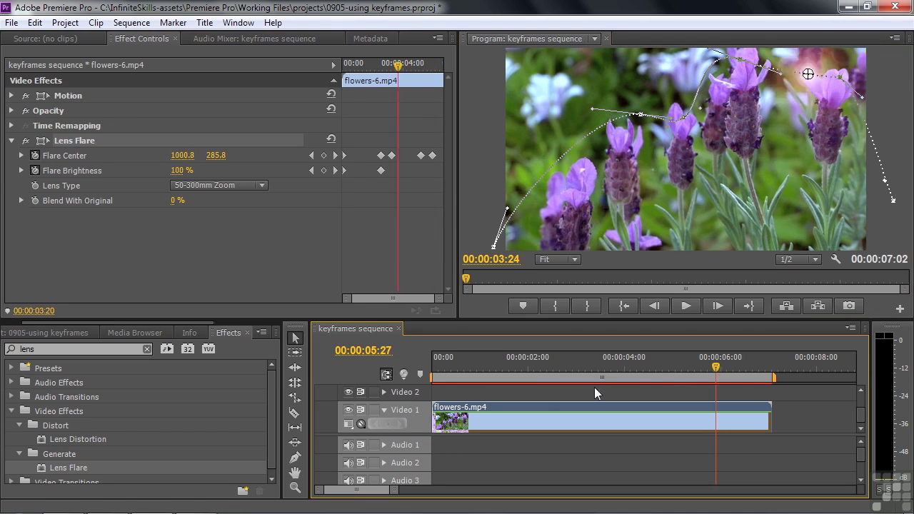
# Play the sequence from the beginning to review the reshaped flare path, and park the playhead at 00:00:02:13
pyautogui.press('Home')
pyautogui.press('space')
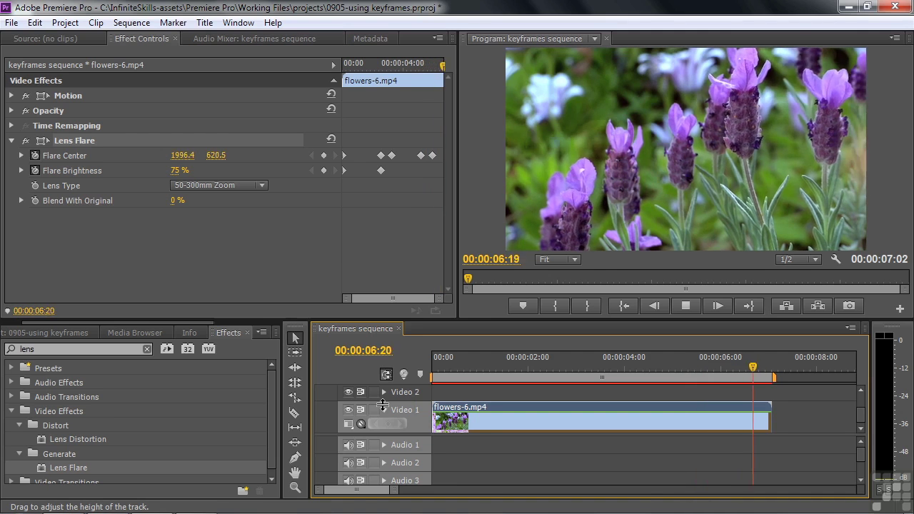
pyautogui.click(549, 359)
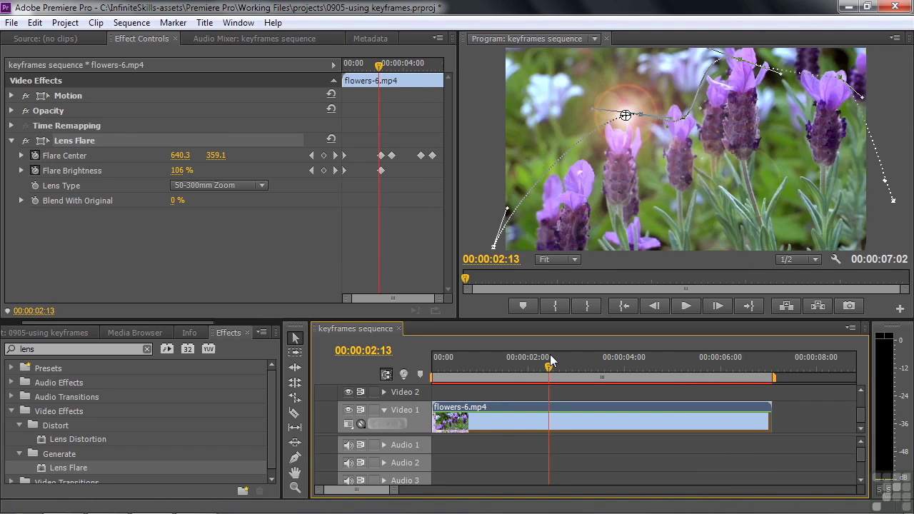